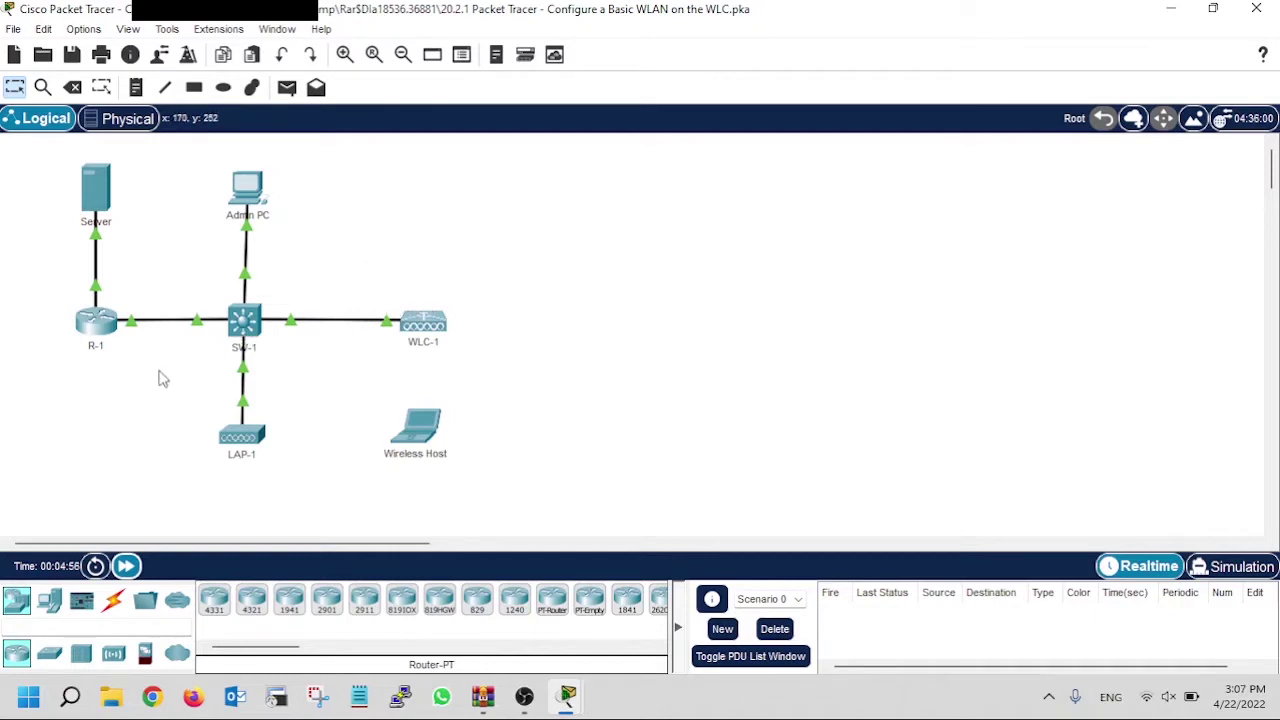
Open the web browser on Admin PC, ready for a URL
{"action": "mouse_move", "coordinate": [111, 343]}
{"action": "left_click", "coordinate": [250, 190]}
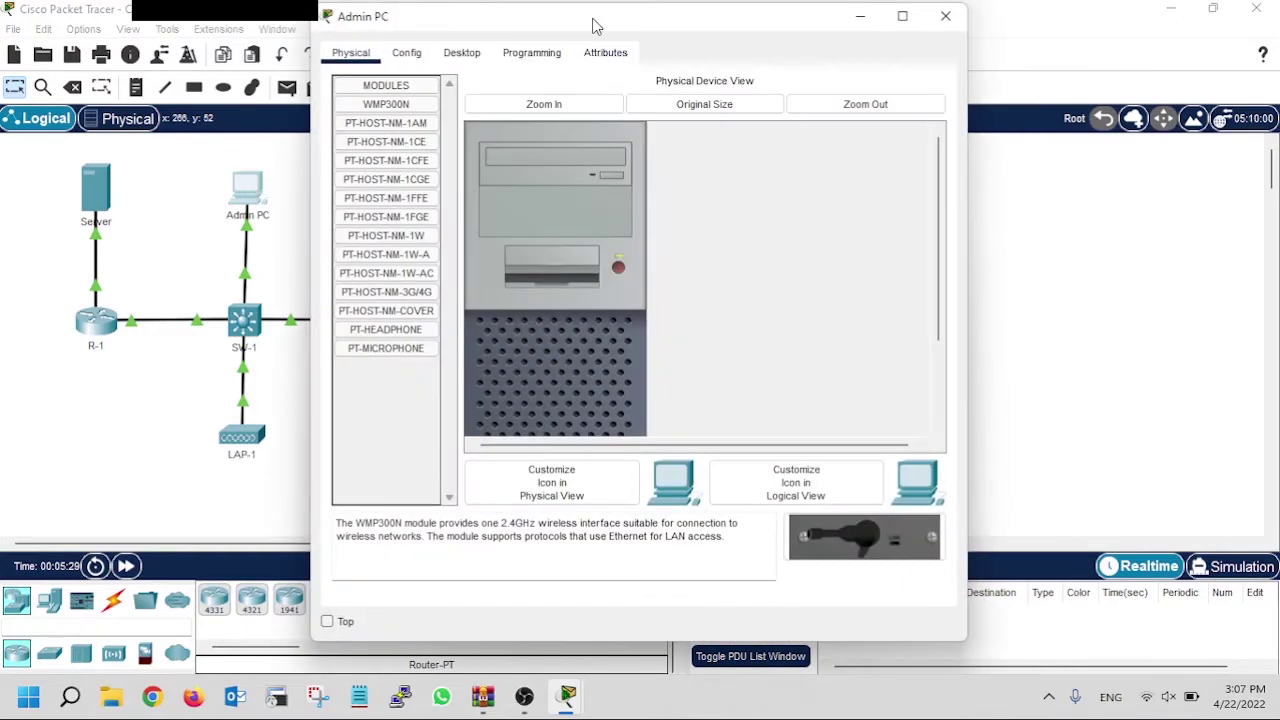
{"action": "left_click_drag", "start_coordinate": [594, 26], "coordinate": [884, 55]}
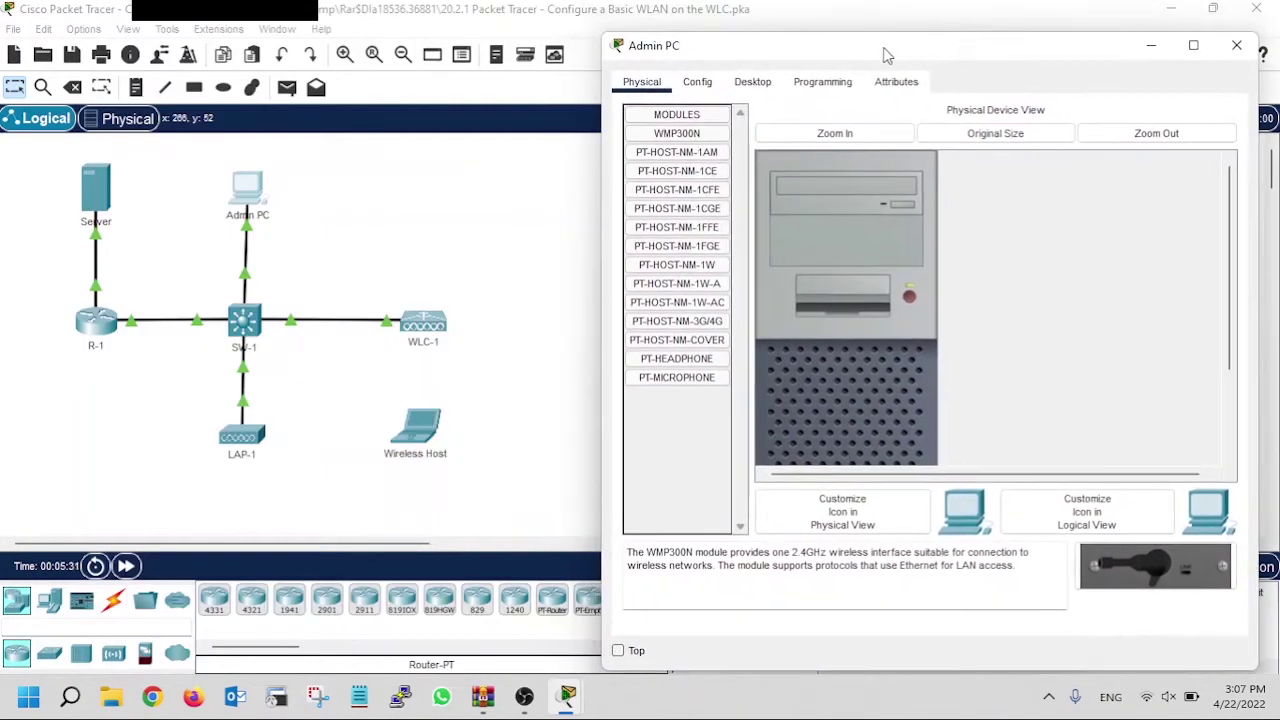
{"action": "left_click", "coordinate": [747, 84]}
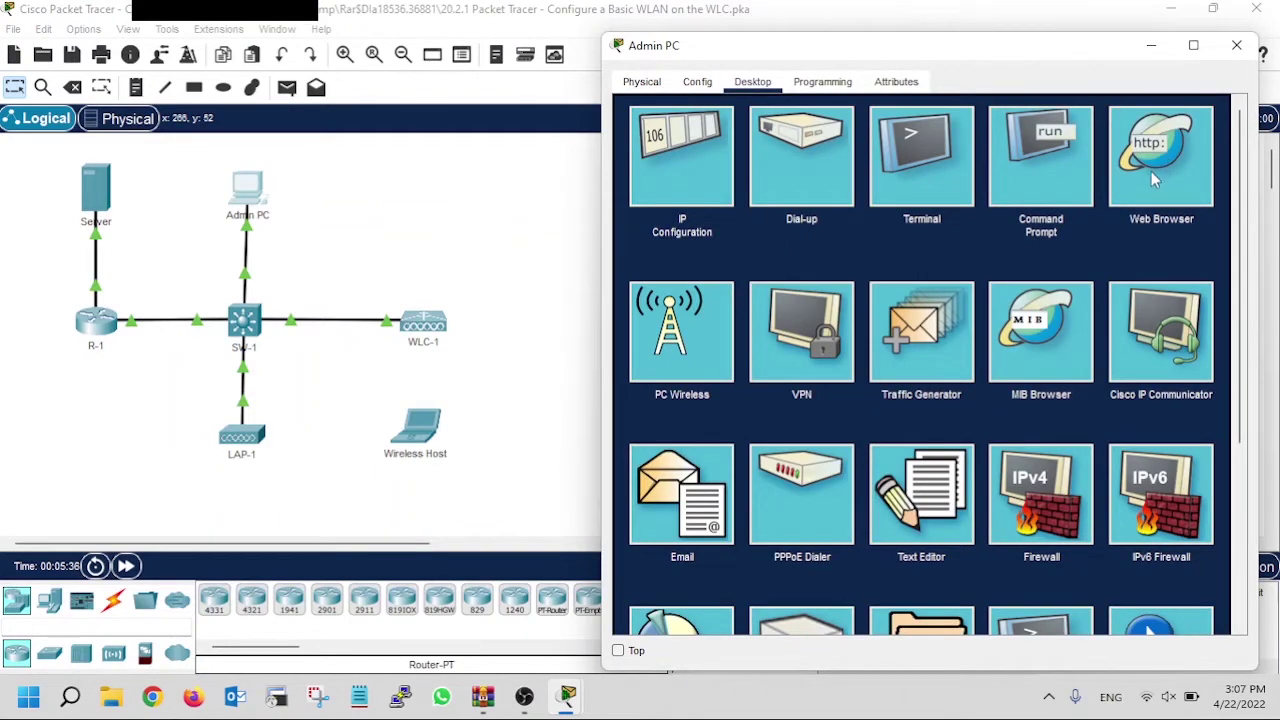
{"action": "left_click", "coordinate": [1130, 200]}
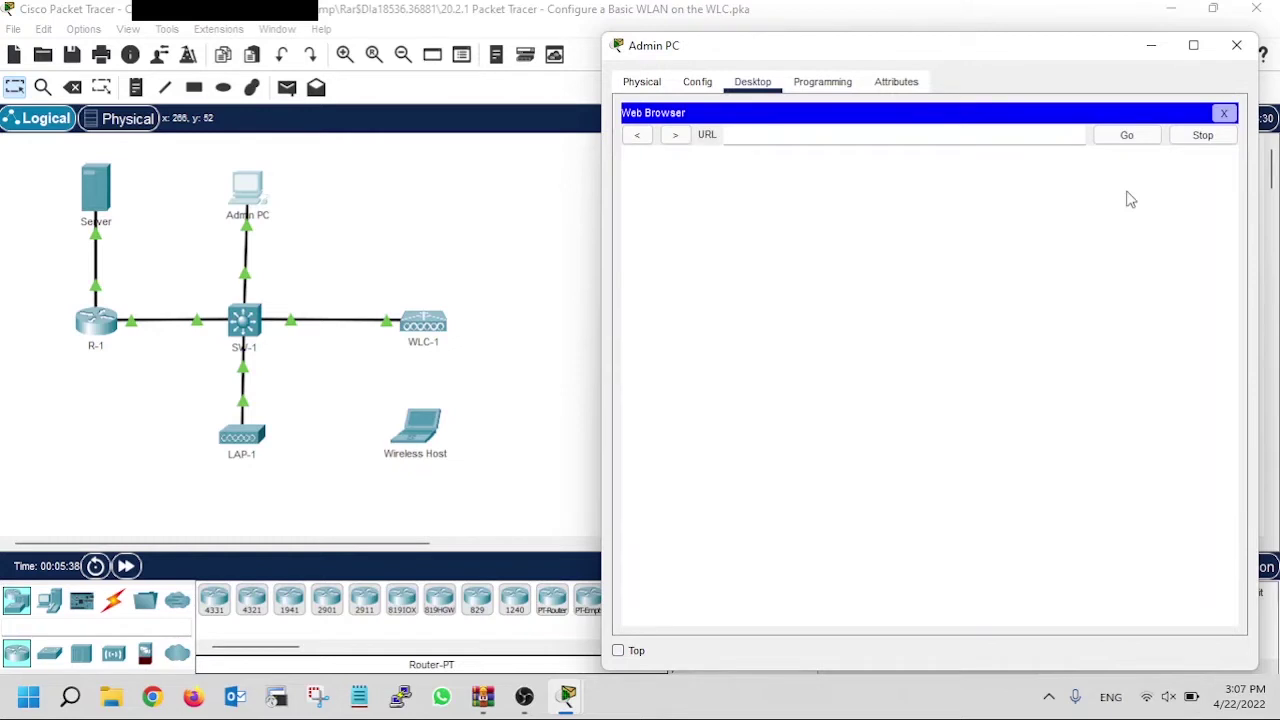
{"action": "left_click", "coordinate": [835, 140]}
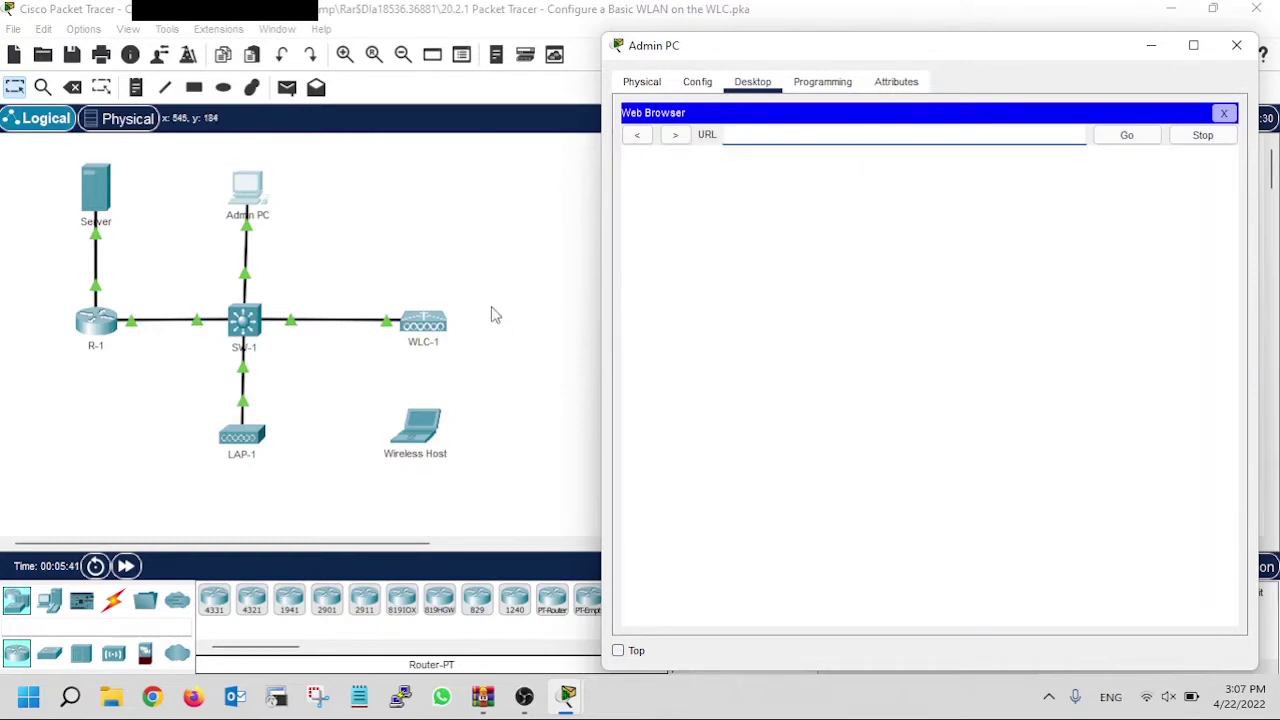
Copy the IPv4 address of WLC-1's management interface from its configuration
{"action": "left_click", "coordinate": [427, 325]}
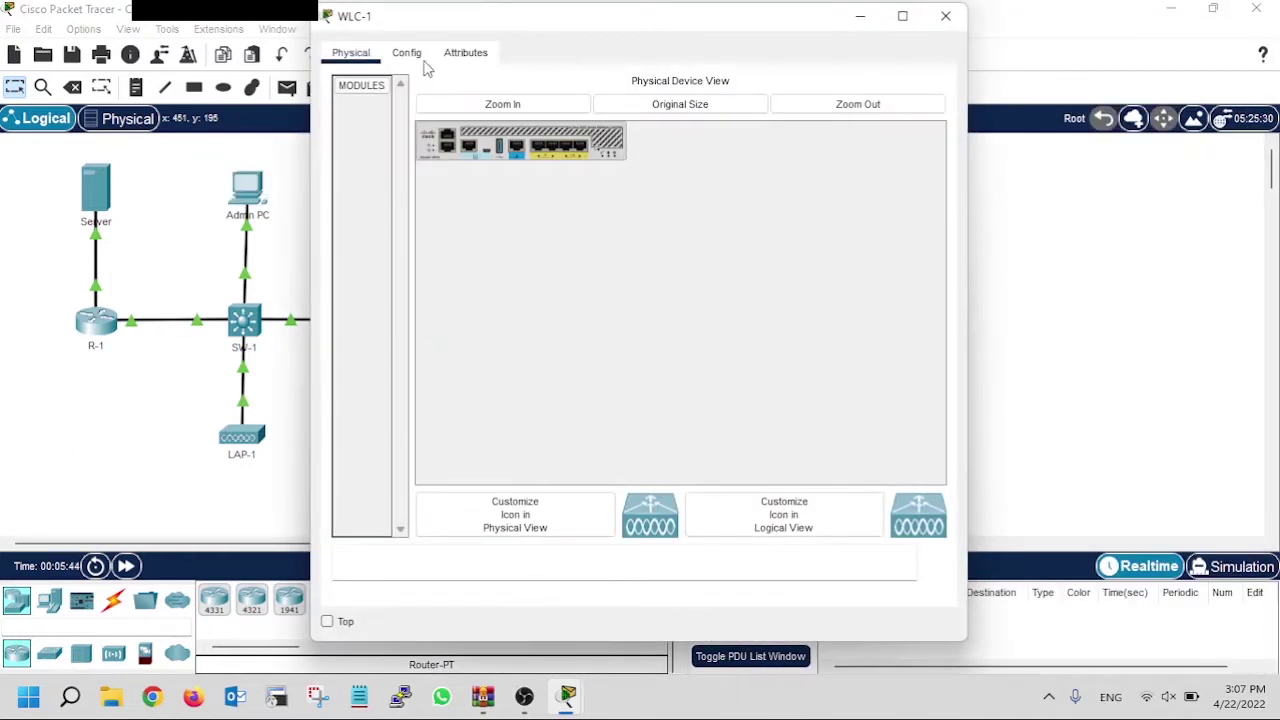
{"action": "left_click", "coordinate": [413, 55]}
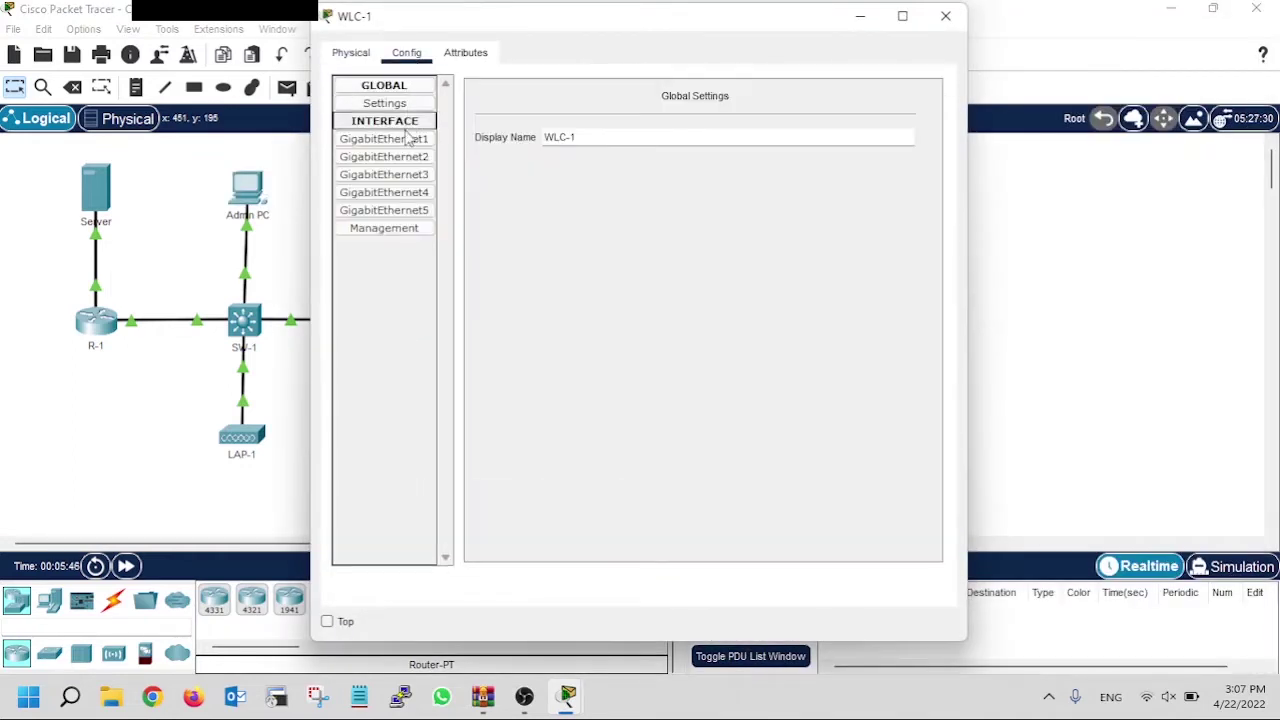
{"action": "left_click", "coordinate": [391, 229]}
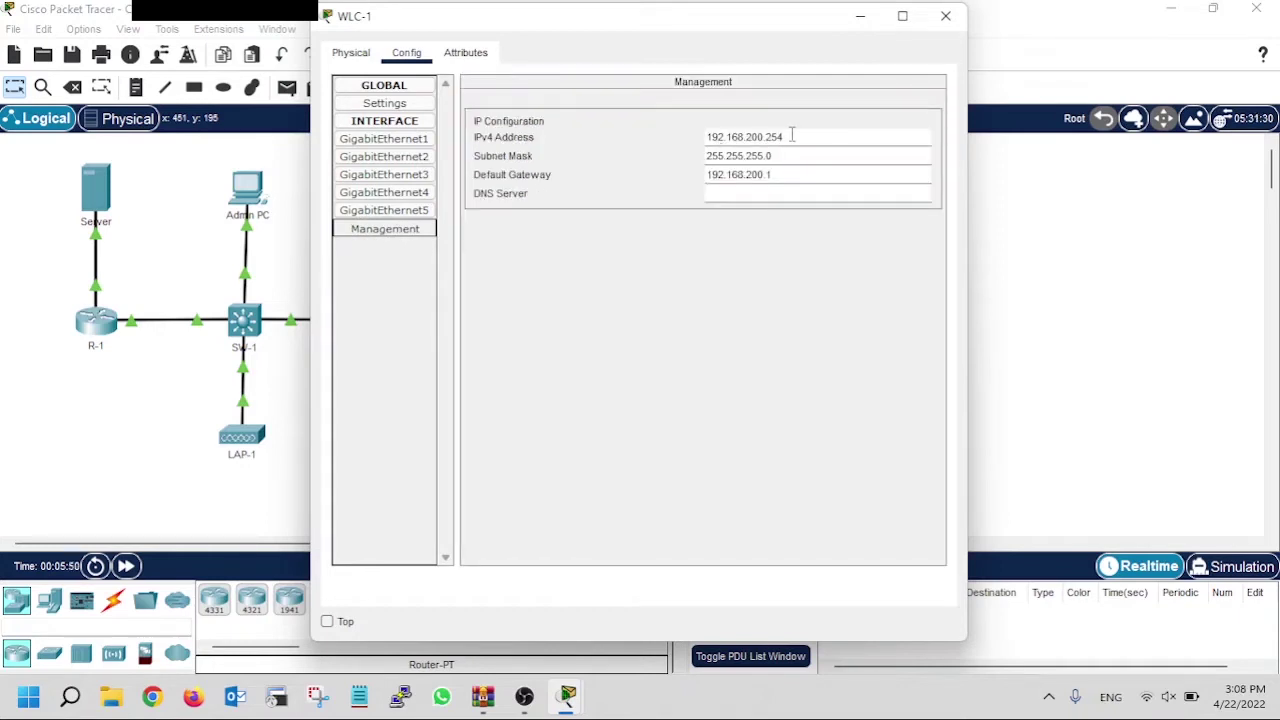
{"action": "left_click_drag", "start_coordinate": [791, 135], "coordinate": [714, 139]}
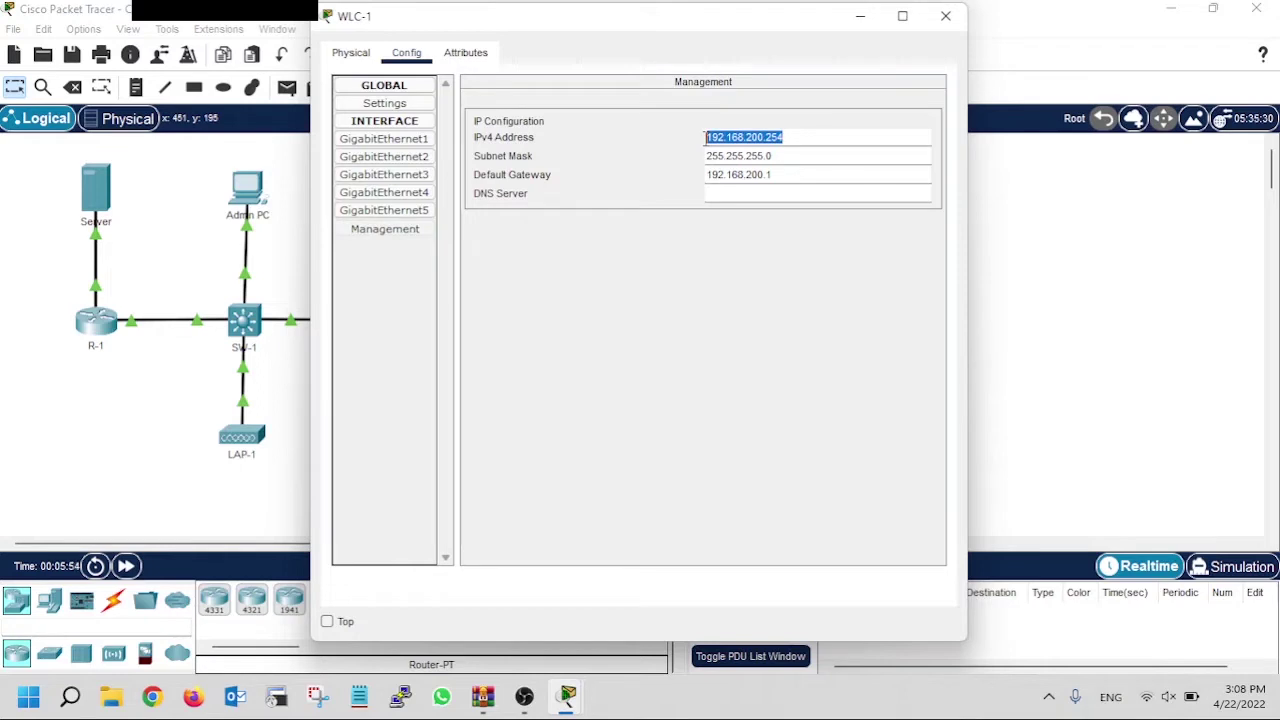
{"action": "left_click", "coordinate": [945, 16]}
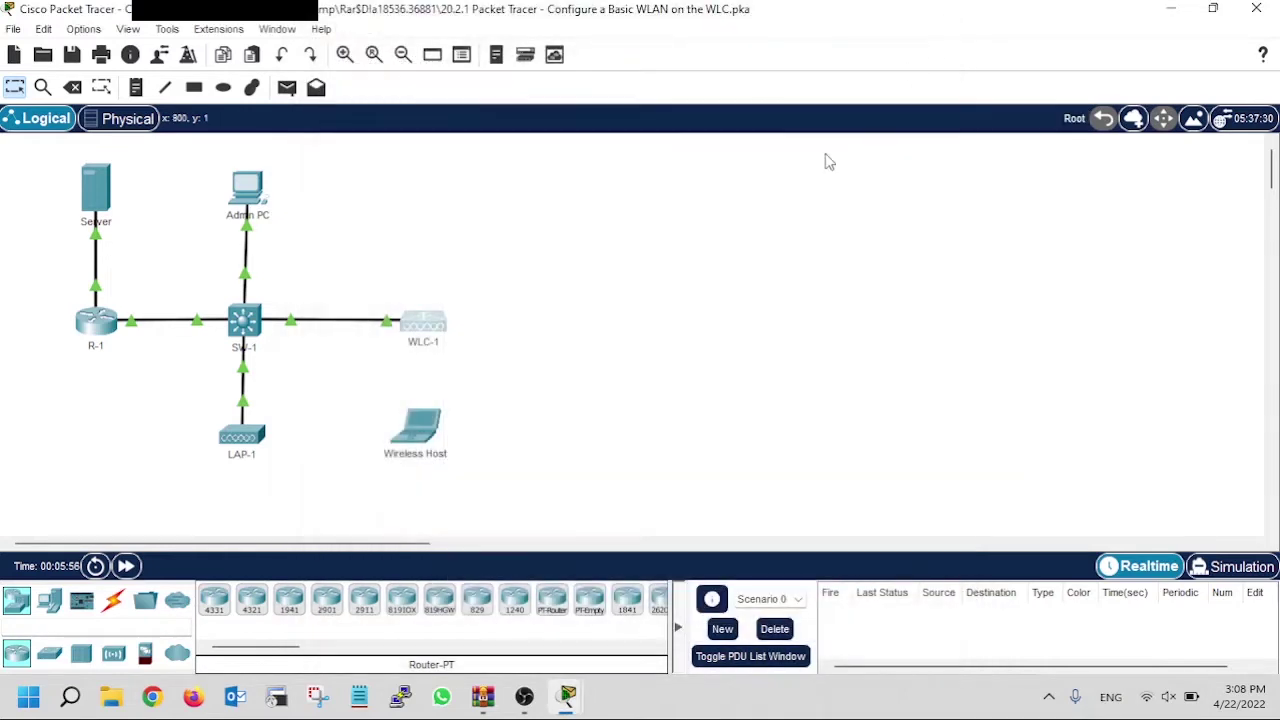
{"action": "left_click", "coordinate": [240, 188]}
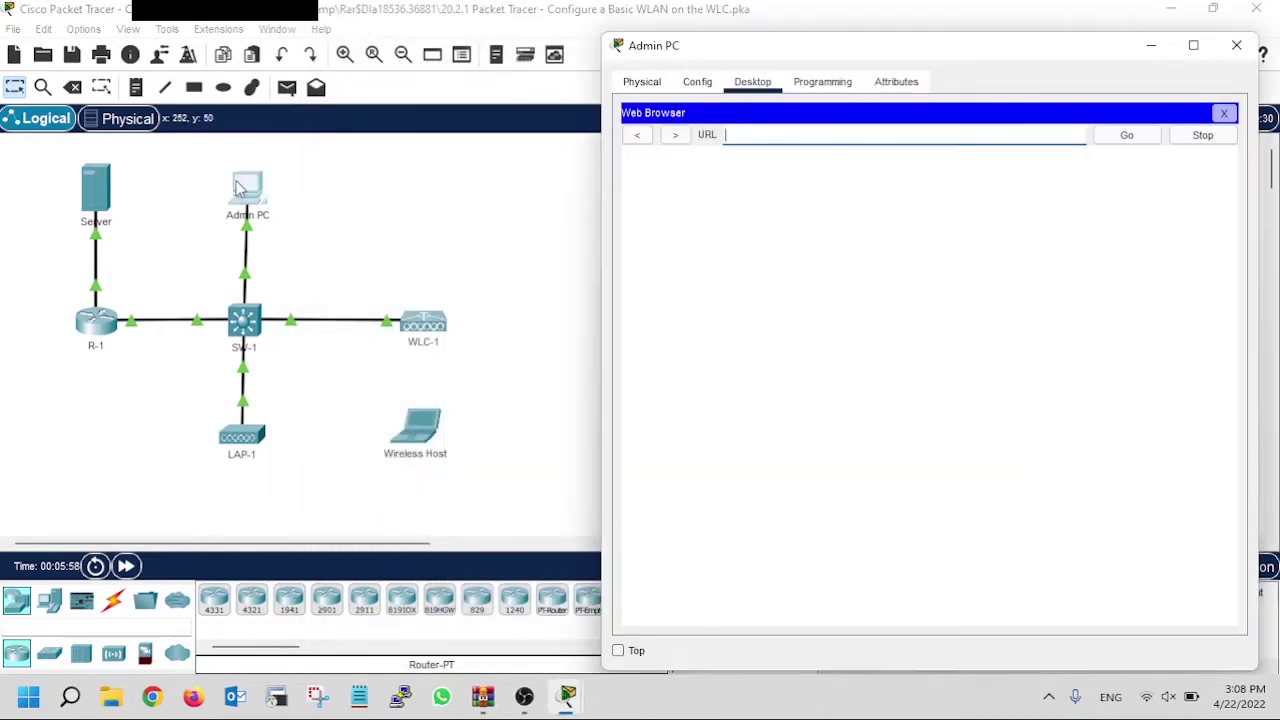
{"action": "type", "text": "ht"}
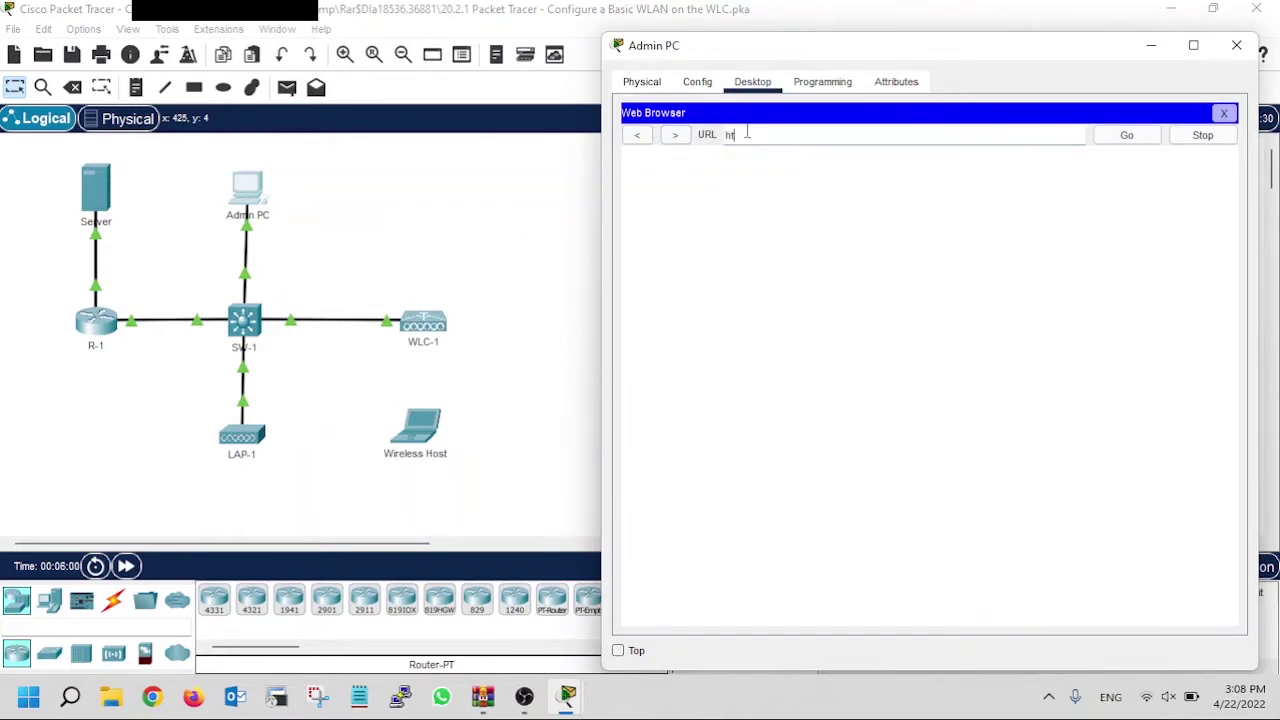
{"action": "type", "text": "tps://"}
{"action": "right_click", "coordinate": [789, 136]}
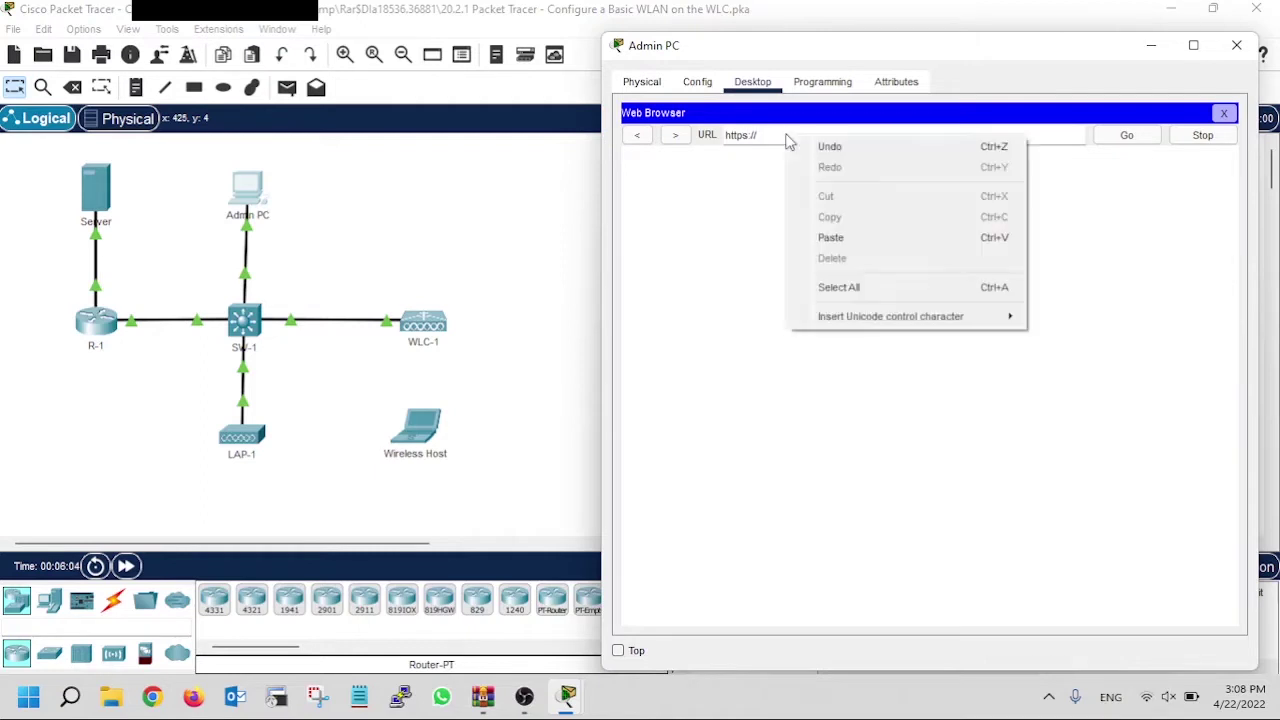
{"action": "left_click", "coordinate": [858, 241]}
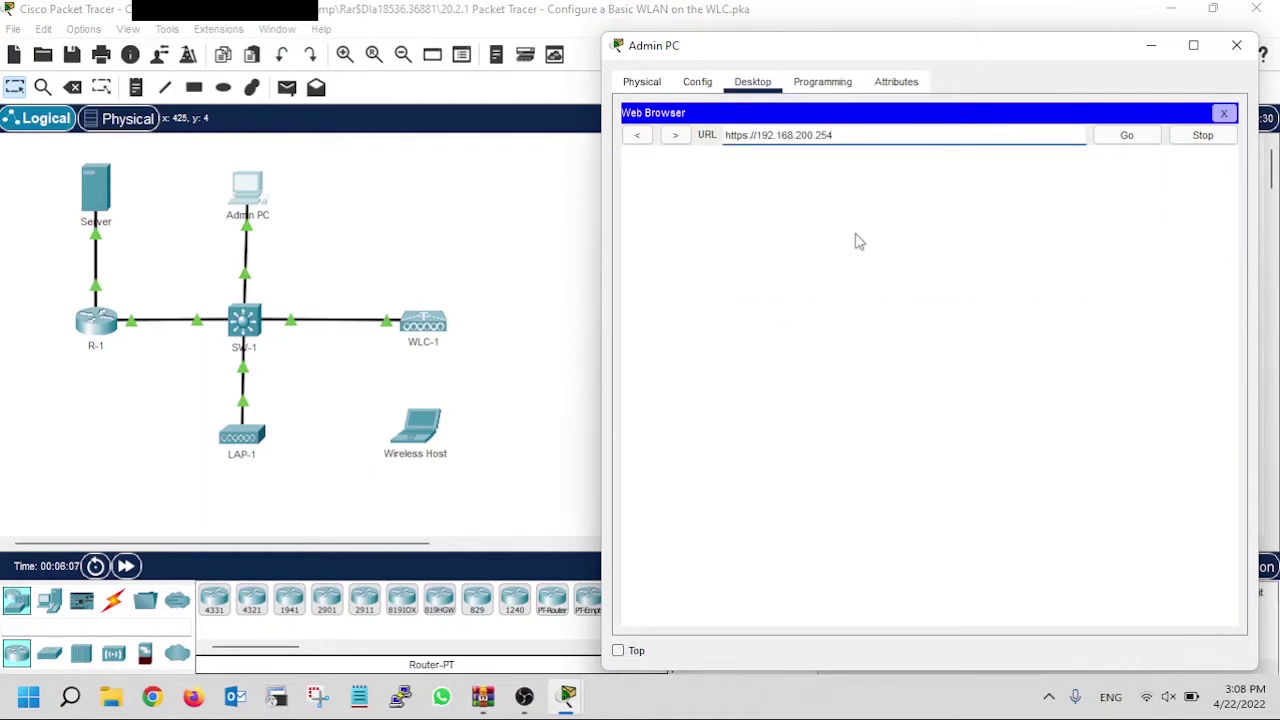
{"action": "key", "text": "Return"}
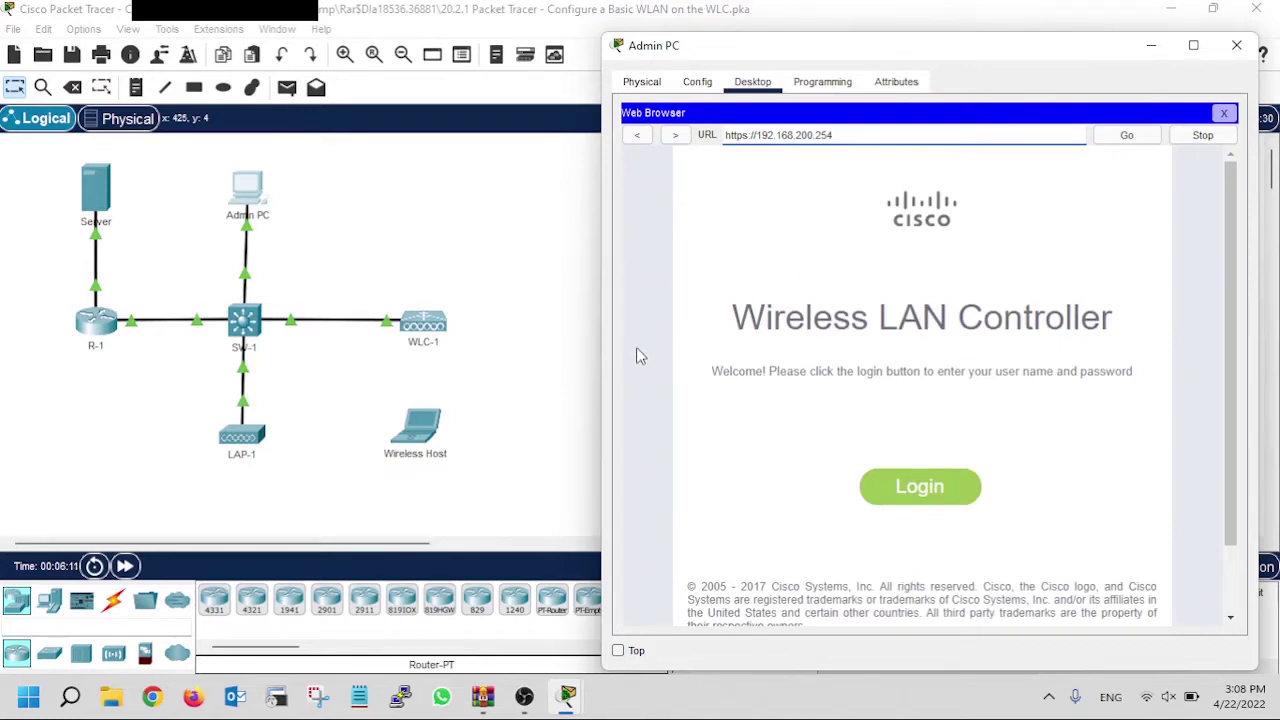
Widen the Admin PC window and log in to the wireless LAN controller as admin with the account password
{"action": "left_click_drag", "start_coordinate": [599, 356], "coordinate": [99, 372]}
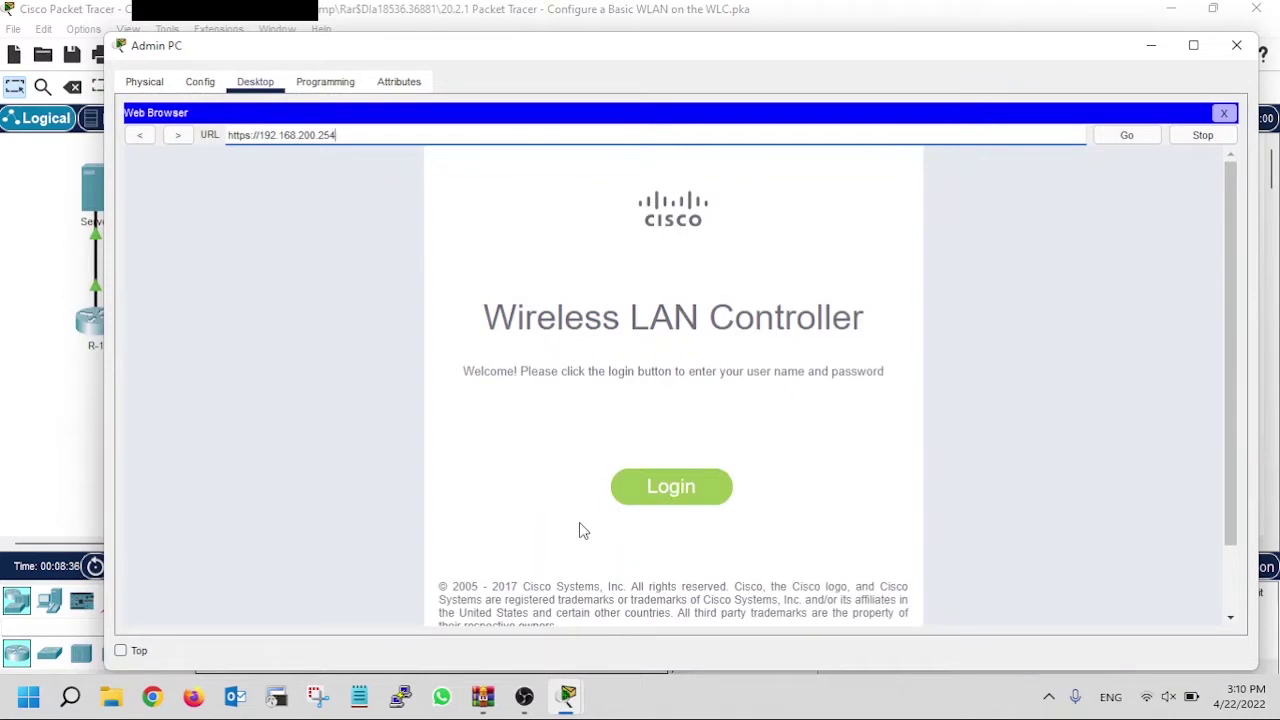
{"action": "left_click", "coordinate": [678, 495]}
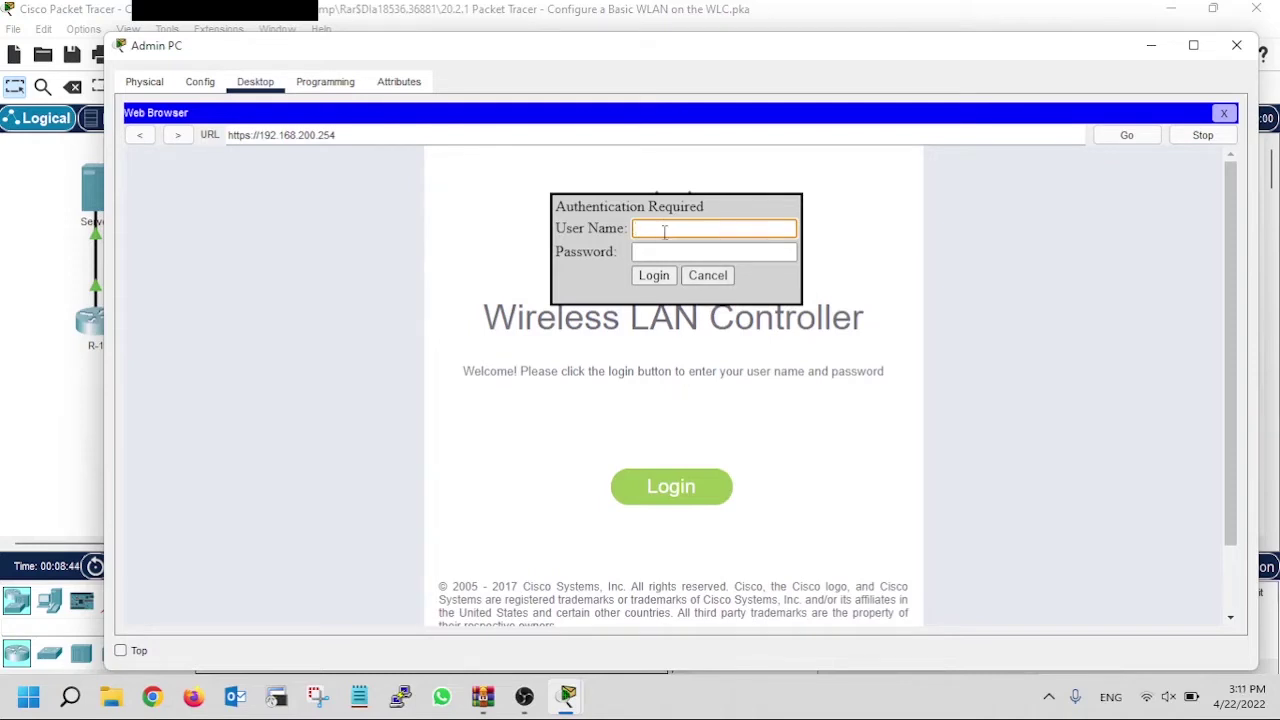
{"action": "key", "text": "Tab"}
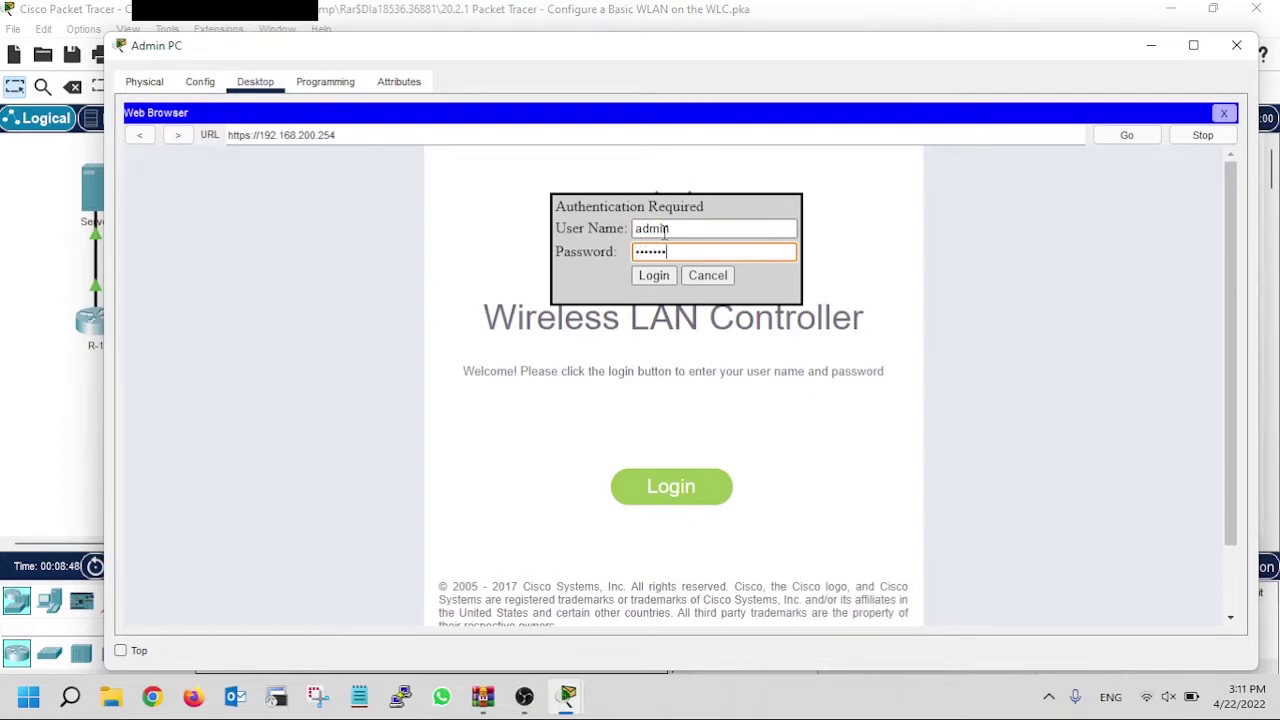
{"action": "key", "text": "Return"}
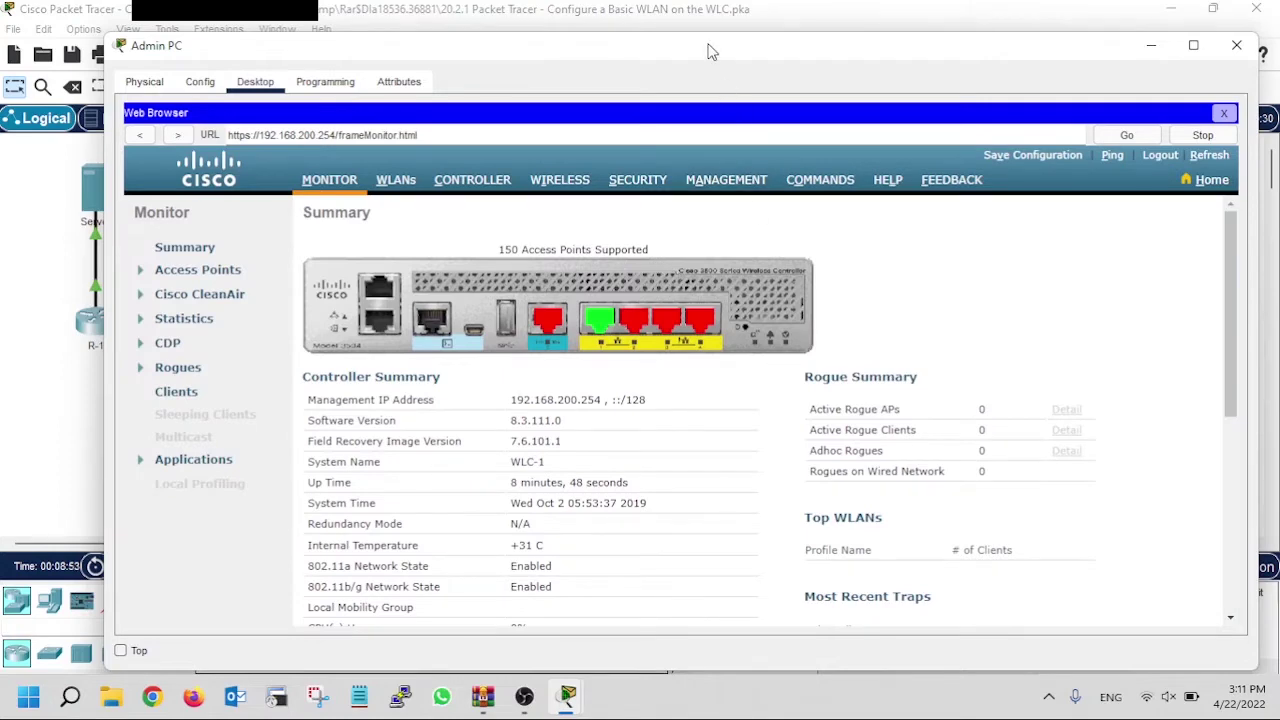
Examine the Access Point Summary on the controller's Monitor page, including the All APs row
{"action": "left_click_drag", "start_coordinate": [708, 51], "coordinate": [706, 26]}
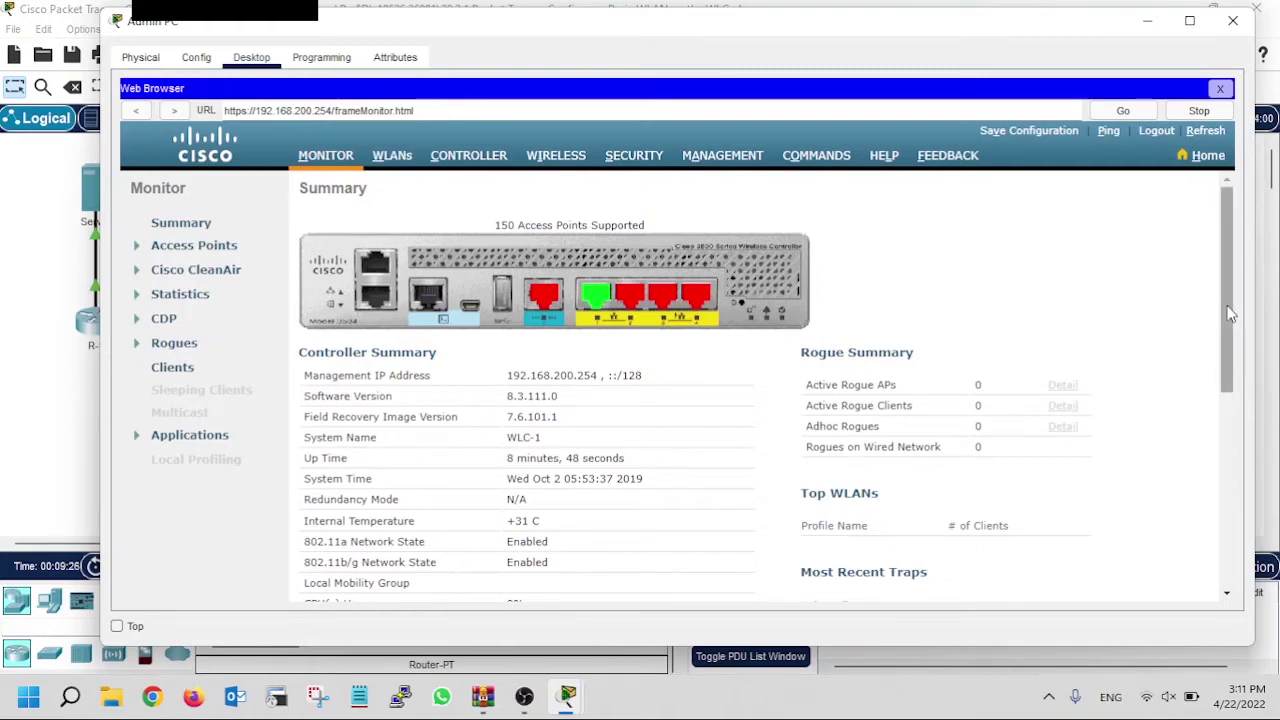
{"action": "left_click_drag", "start_coordinate": [1230, 314], "coordinate": [1234, 517]}
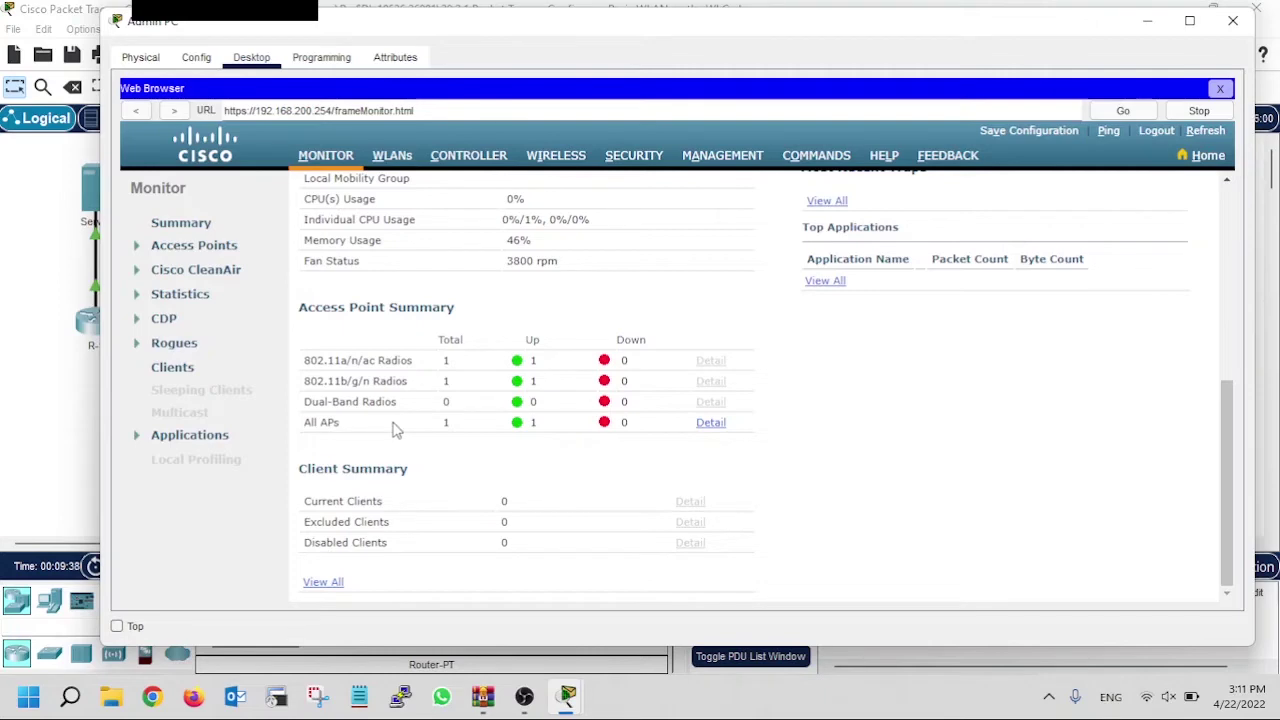
{"action": "left_click", "coordinate": [444, 424]}
{"action": "double_click", "coordinate": [445, 424]}
{"action": "left_click_drag", "start_coordinate": [300, 25], "coordinate": [509, 28]}
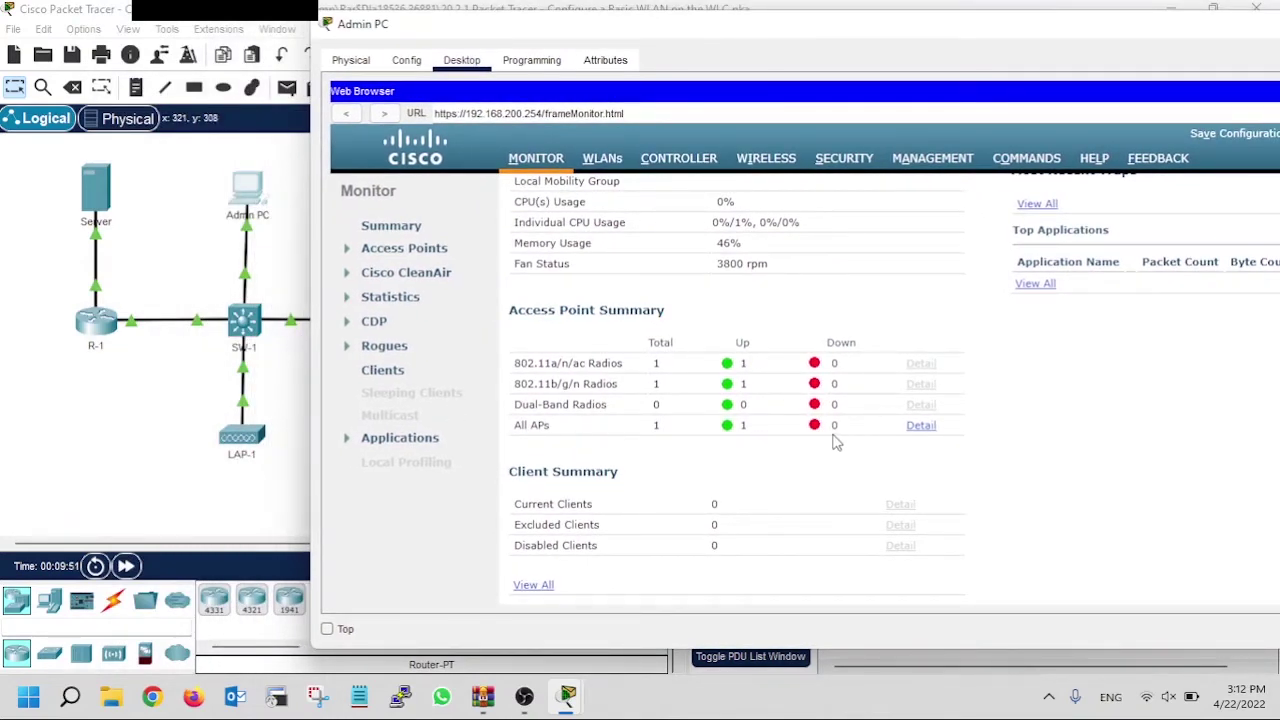
Open the details of all access points and review the columns of the LAP-1 entry
{"action": "left_click", "coordinate": [921, 427]}
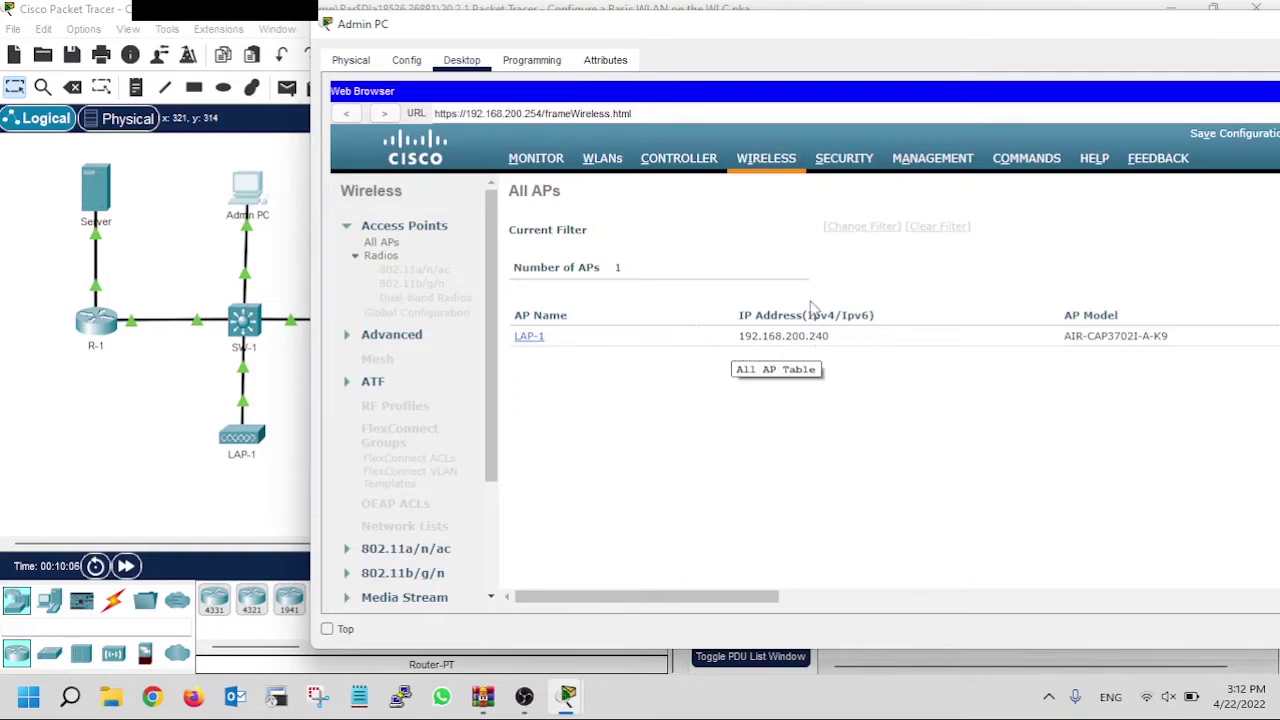
{"action": "left_click_drag", "start_coordinate": [700, 598], "coordinate": [1080, 595]}
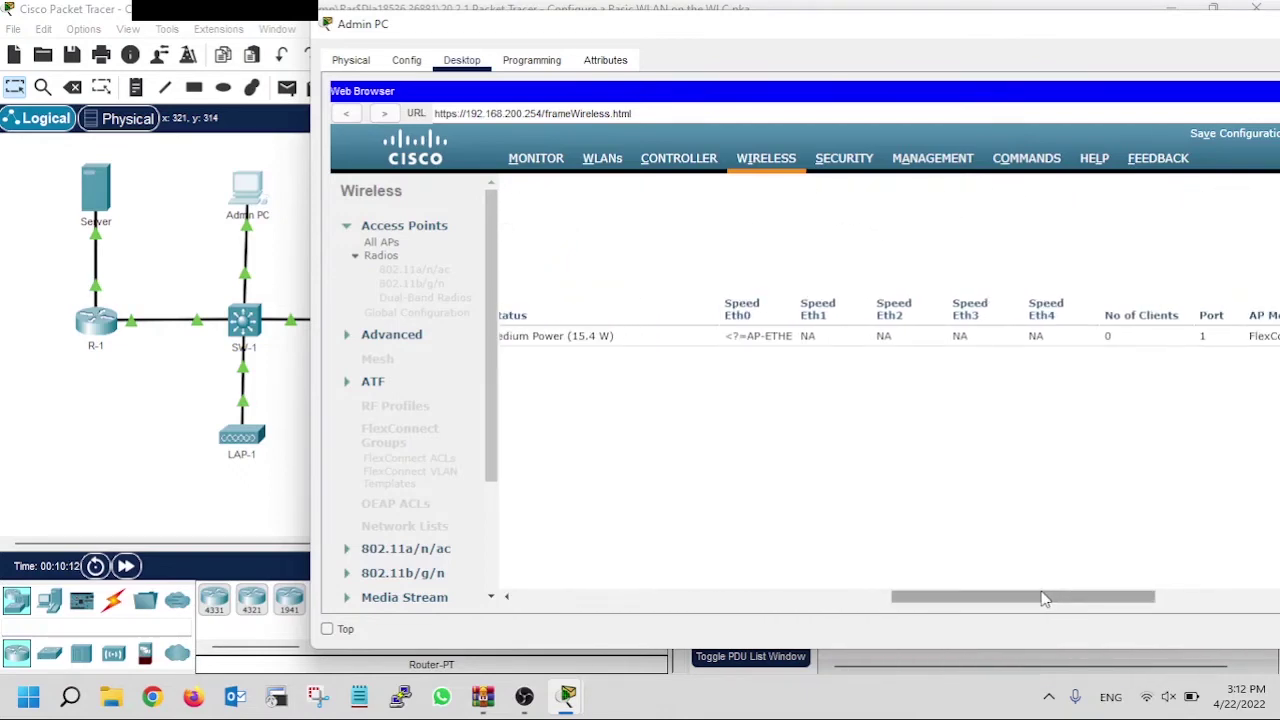
{"action": "left_click_drag", "start_coordinate": [1054, 600], "coordinate": [1100, 605]}
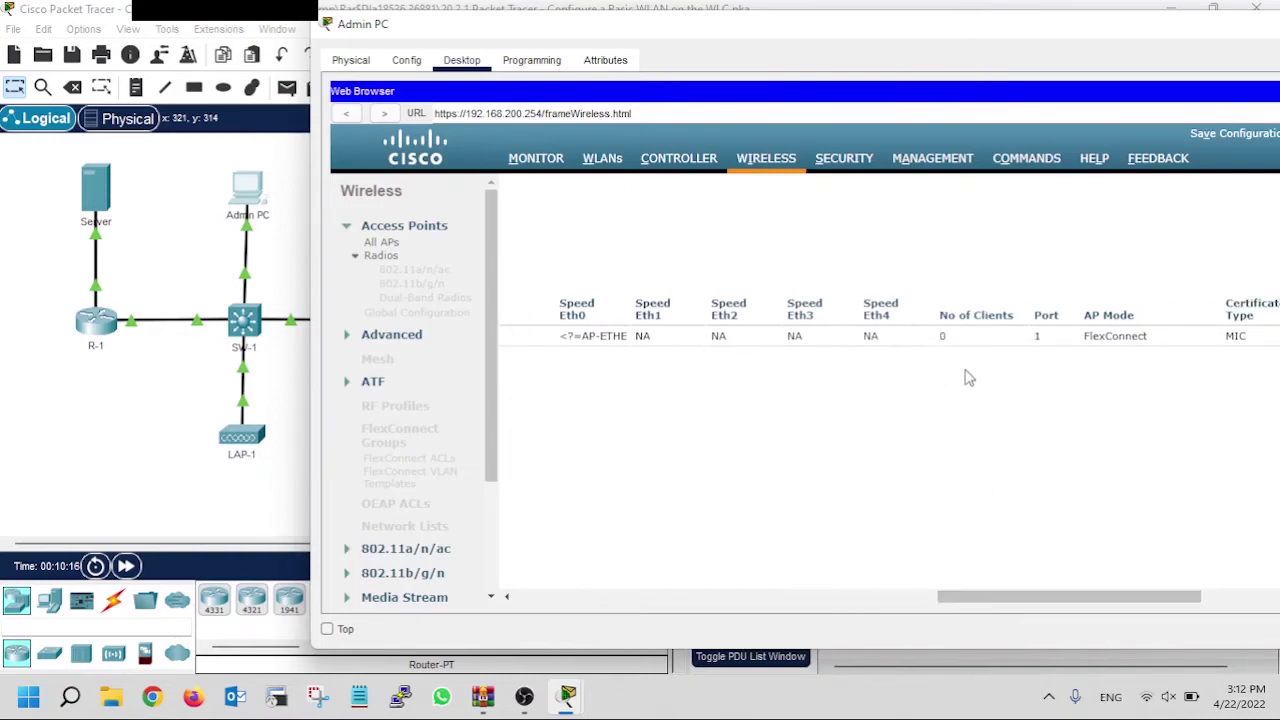
{"action": "left_click_drag", "start_coordinate": [1037, 600], "coordinate": [576, 584]}
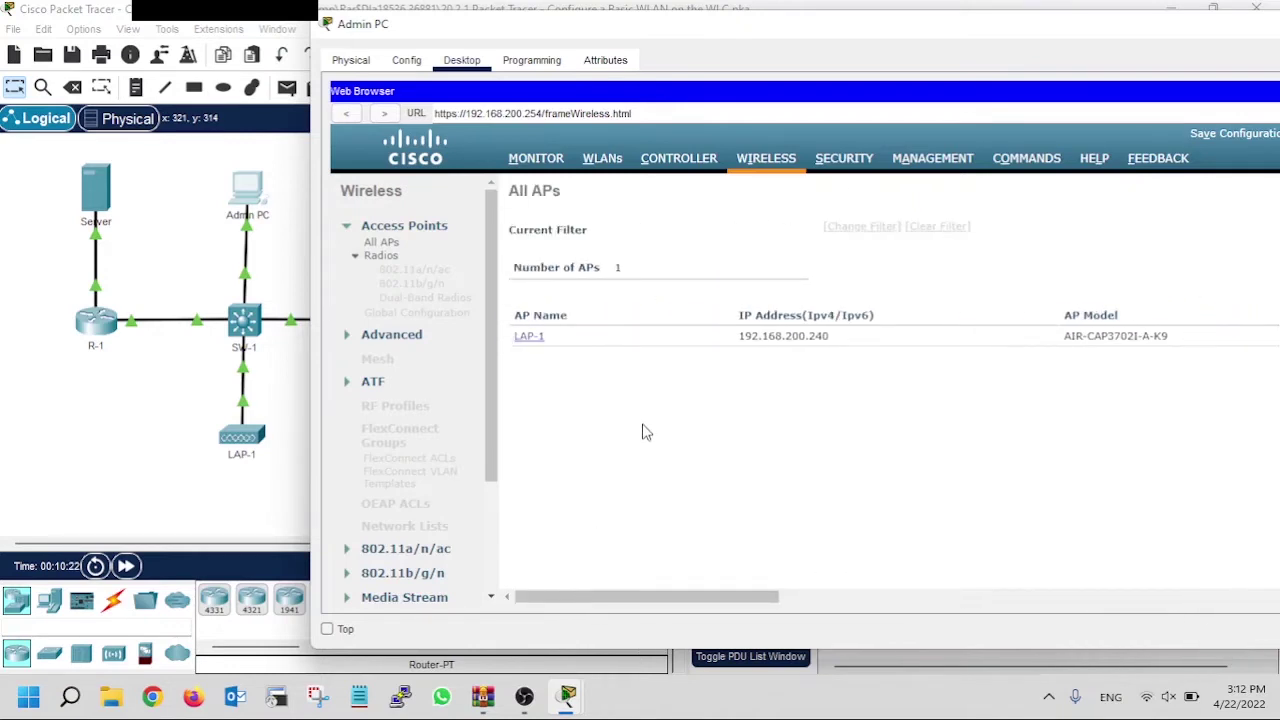
Create a new WLAN with profile name Floor 2 Employees, SSID SSID-5 and ID 5, and apply it
{"action": "left_click", "coordinate": [600, 162]}
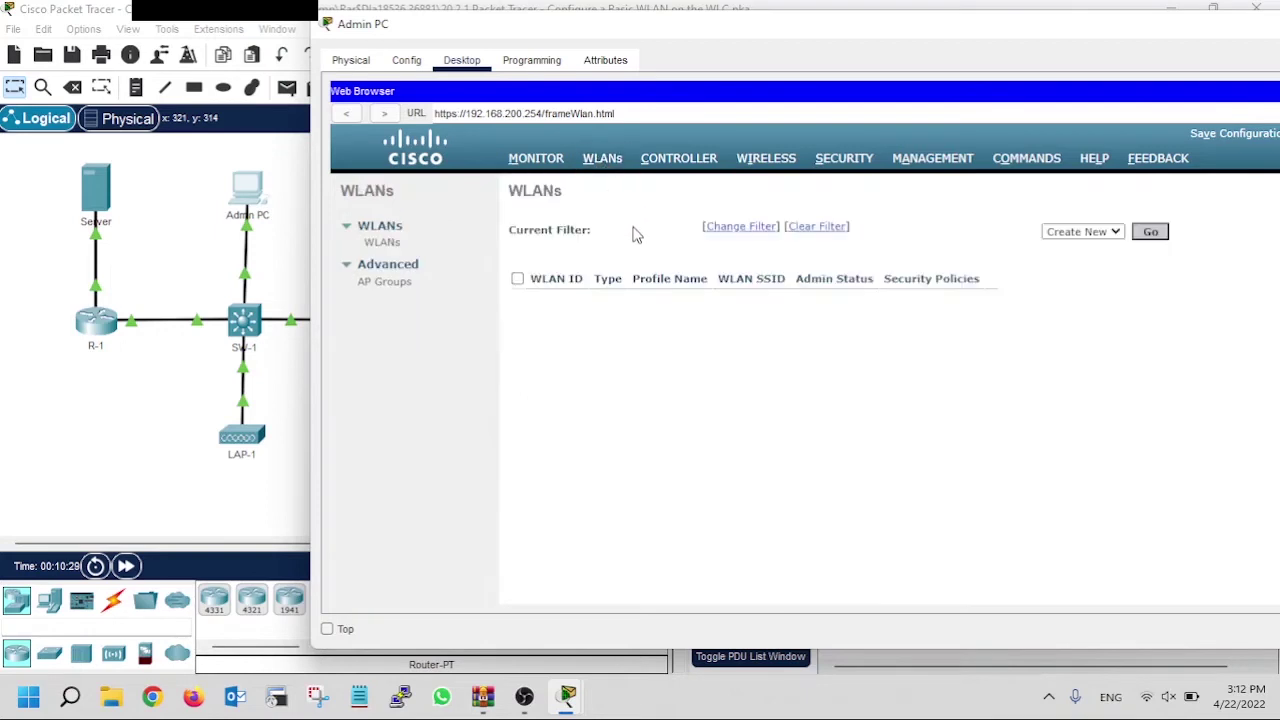
{"action": "left_click", "coordinate": [1151, 233]}
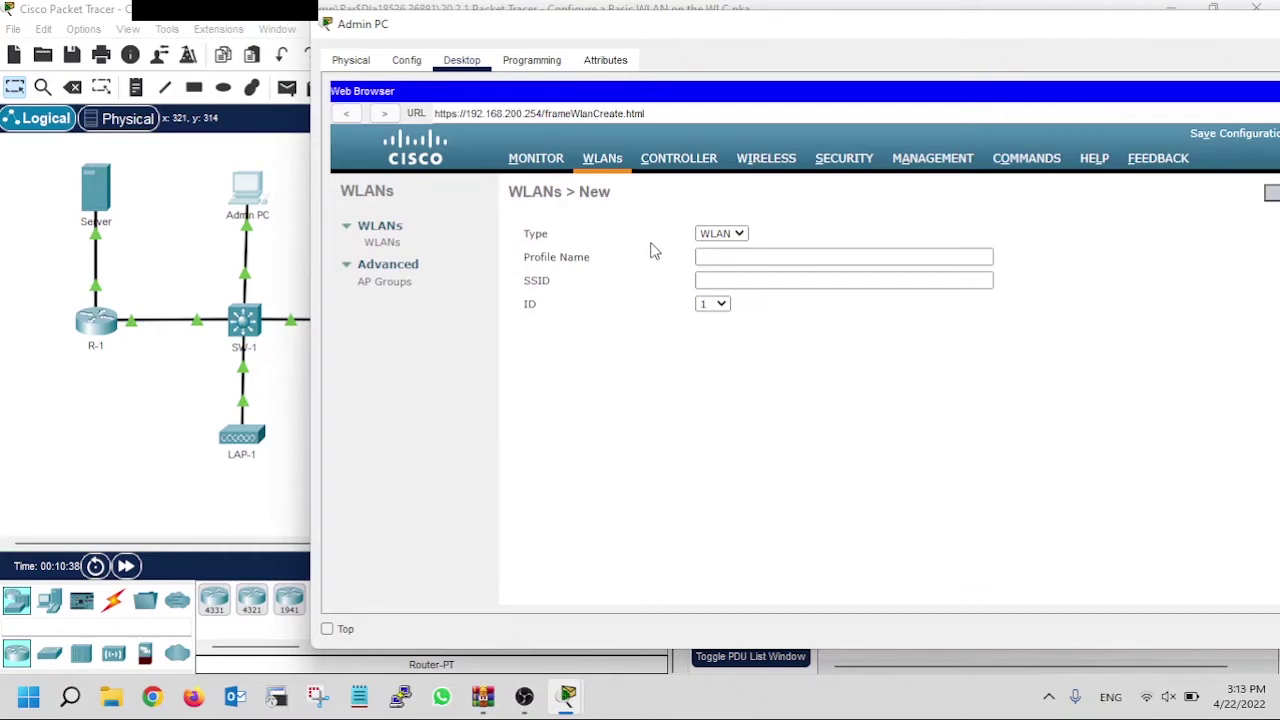
{"action": "left_click", "coordinate": [713, 257]}
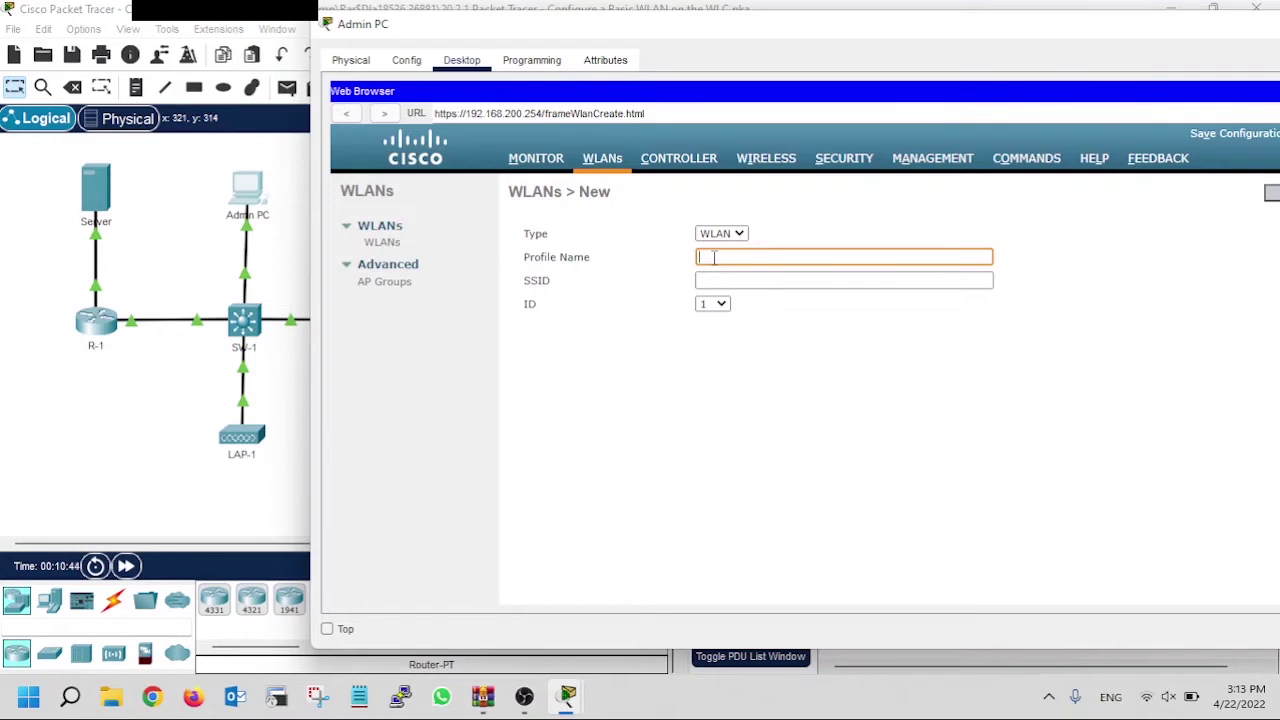
{"action": "type", "text": "Floor 2 Employees"}
{"action": "key", "text": "Tab"}
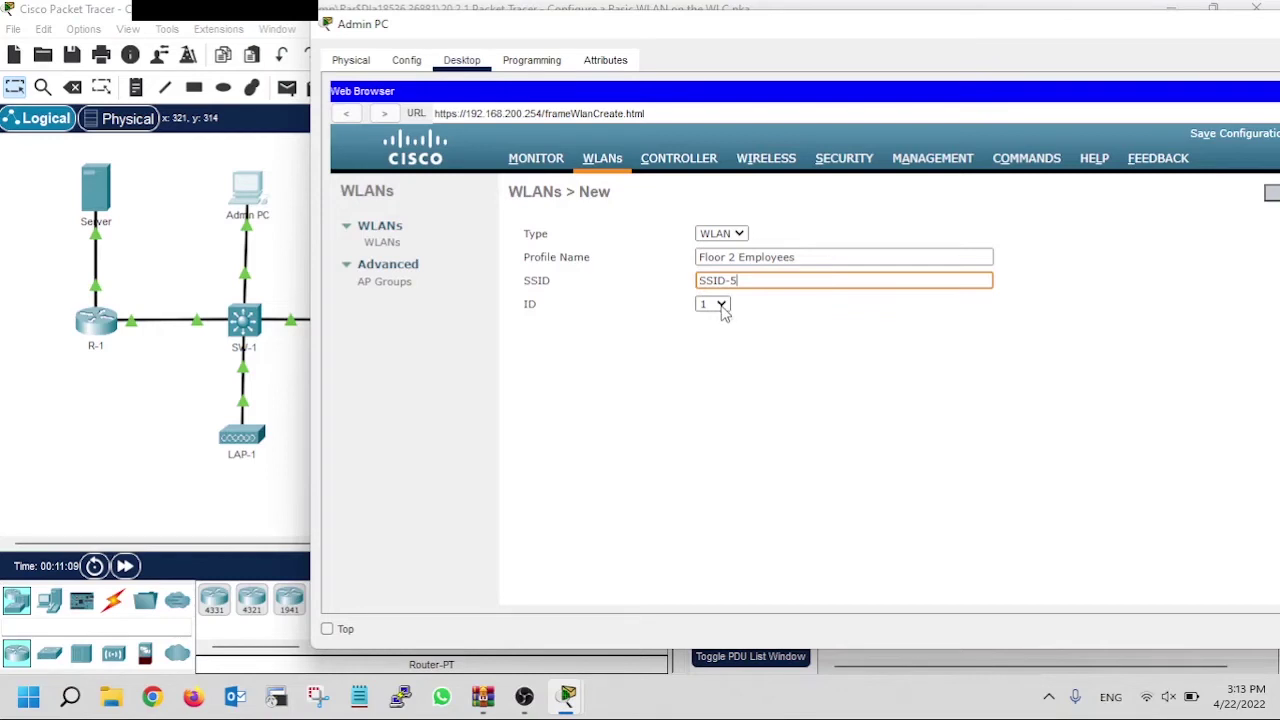
{"action": "left_click", "coordinate": [720, 306]}
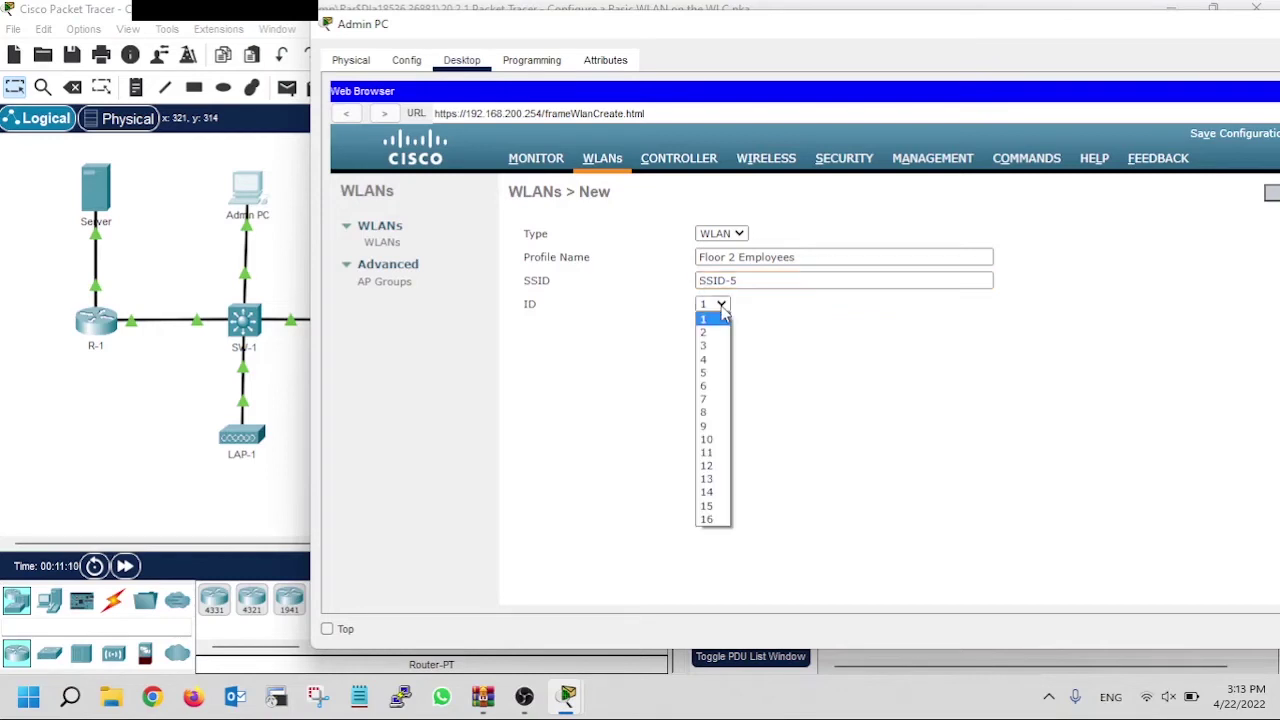
{"action": "left_click", "coordinate": [716, 374]}
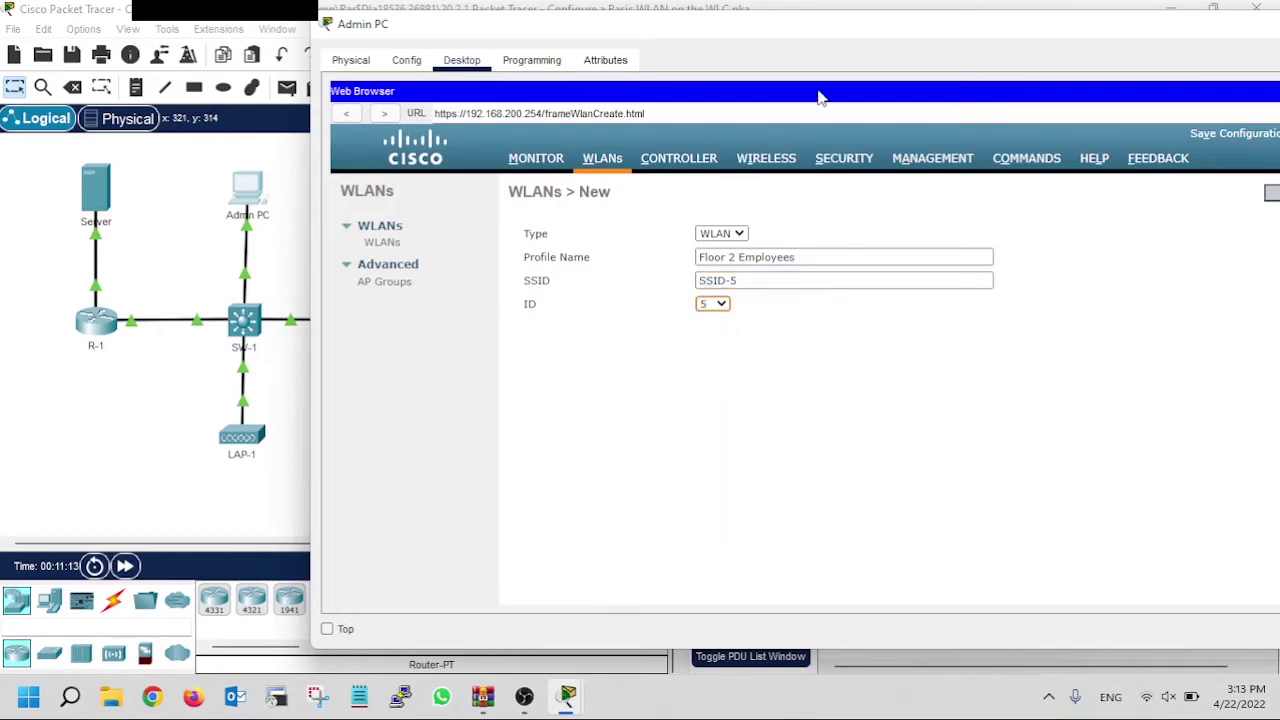
{"action": "left_click_drag", "start_coordinate": [870, 28], "coordinate": [624, 28]}
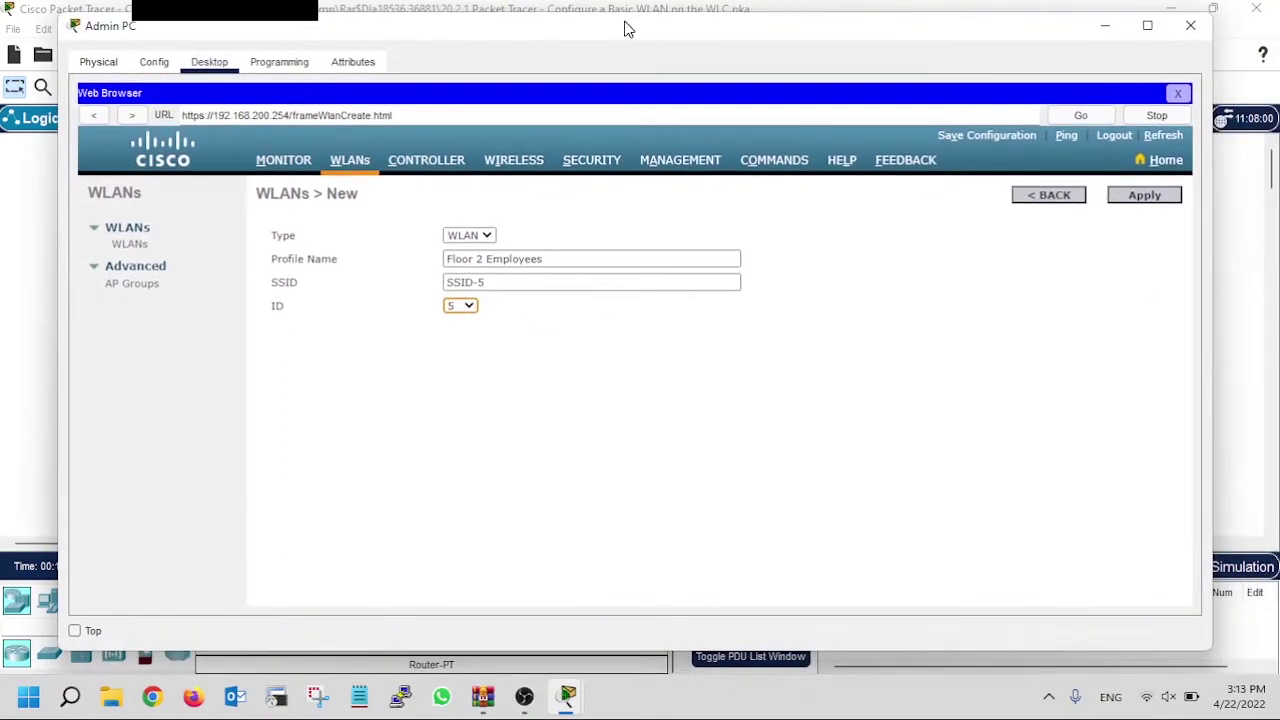
{"action": "left_click", "coordinate": [1140, 197]}
{"action": "left_click", "coordinate": [1137, 199]}
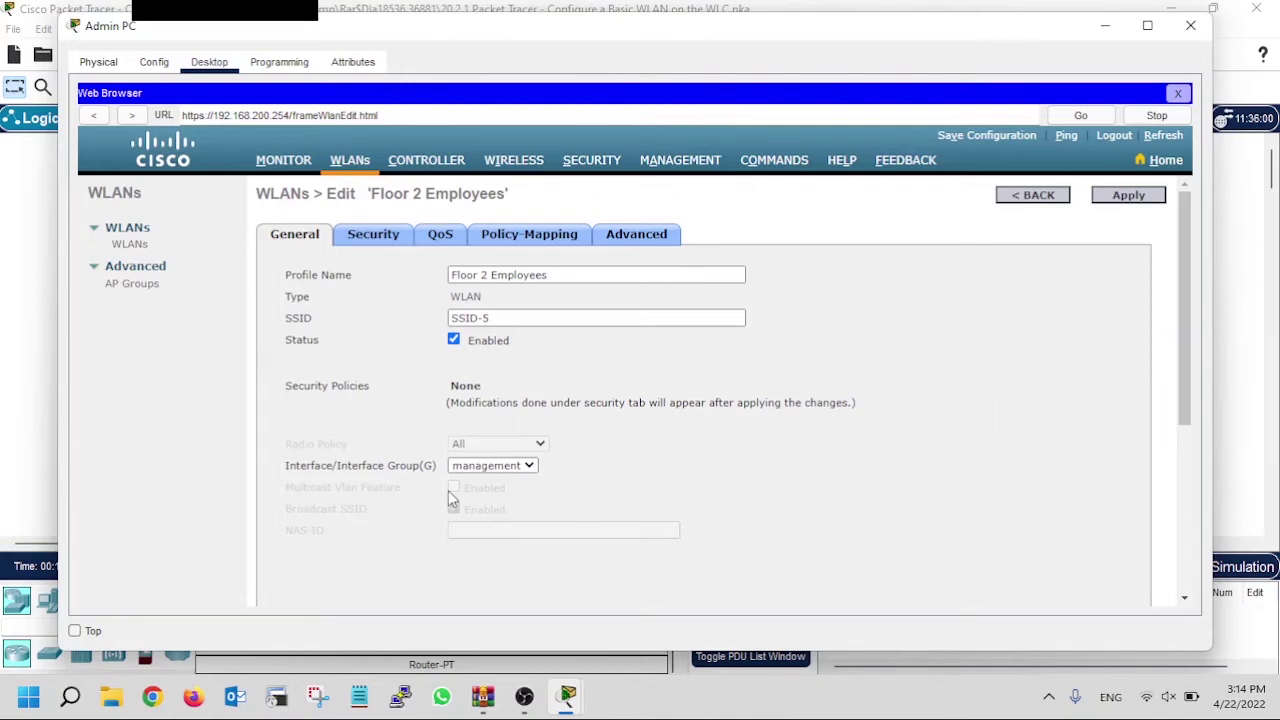
Assign the Floor 2 Employees WLAN to the WLAN-5 interface, enable FlexConnect Local Switching, and apply the changes
{"action": "left_click", "coordinate": [503, 473]}
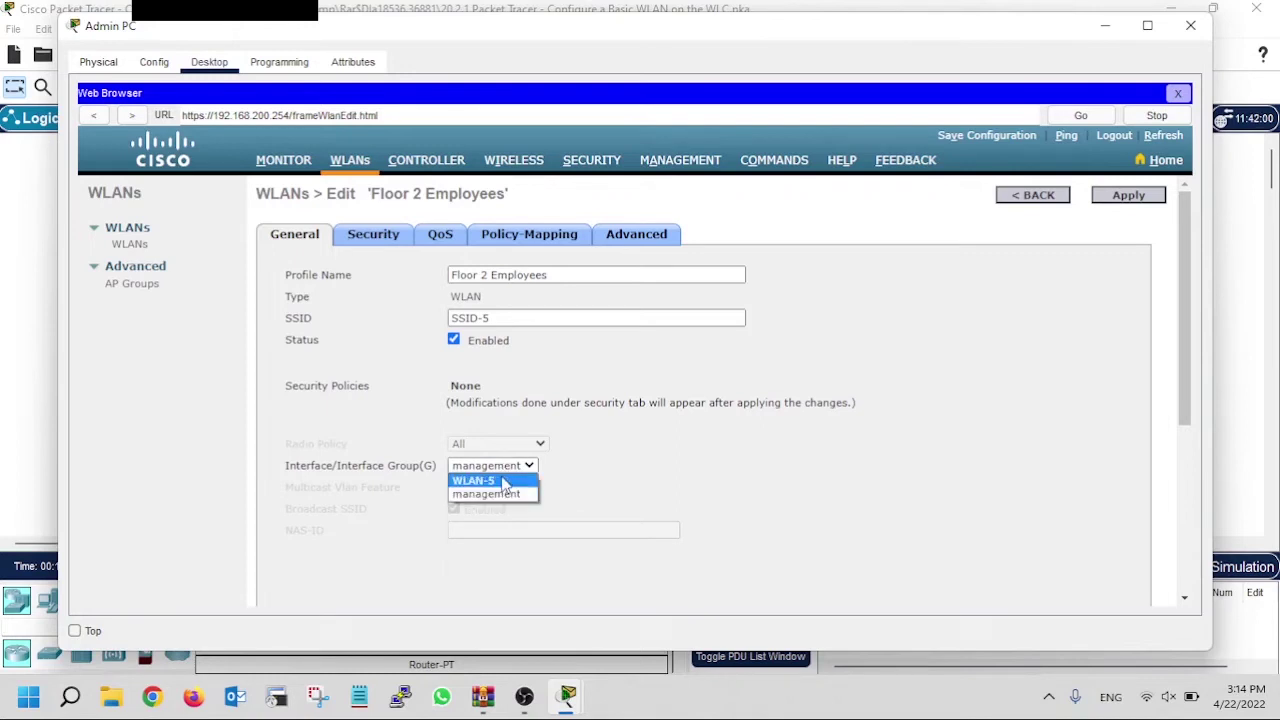
{"action": "left_click", "coordinate": [505, 482]}
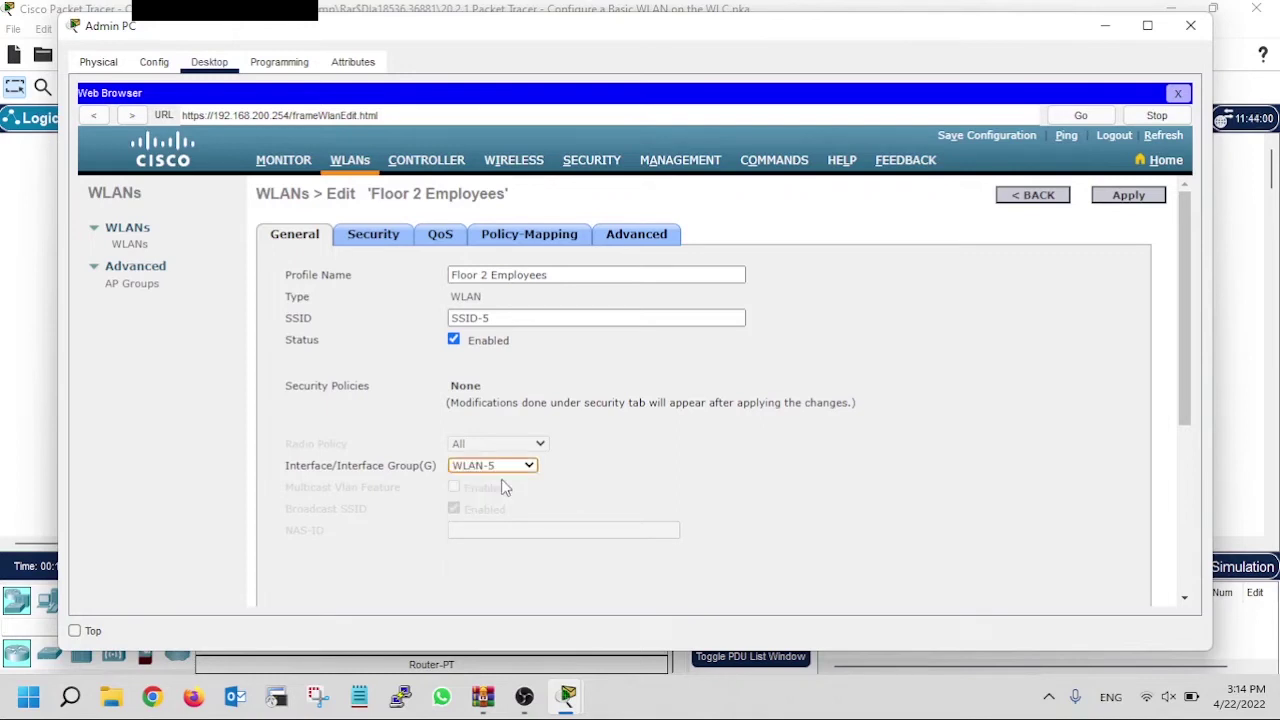
{"action": "left_click", "coordinate": [637, 238]}
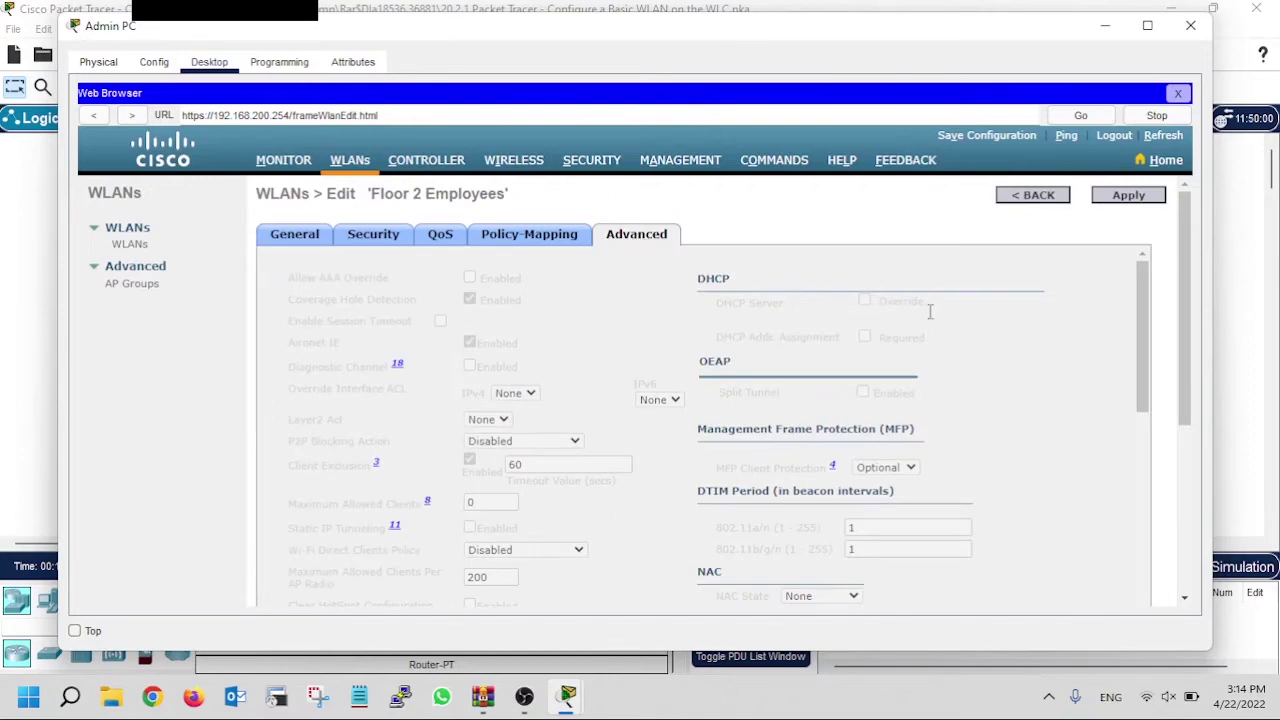
{"action": "left_click", "coordinate": [1143, 453]}
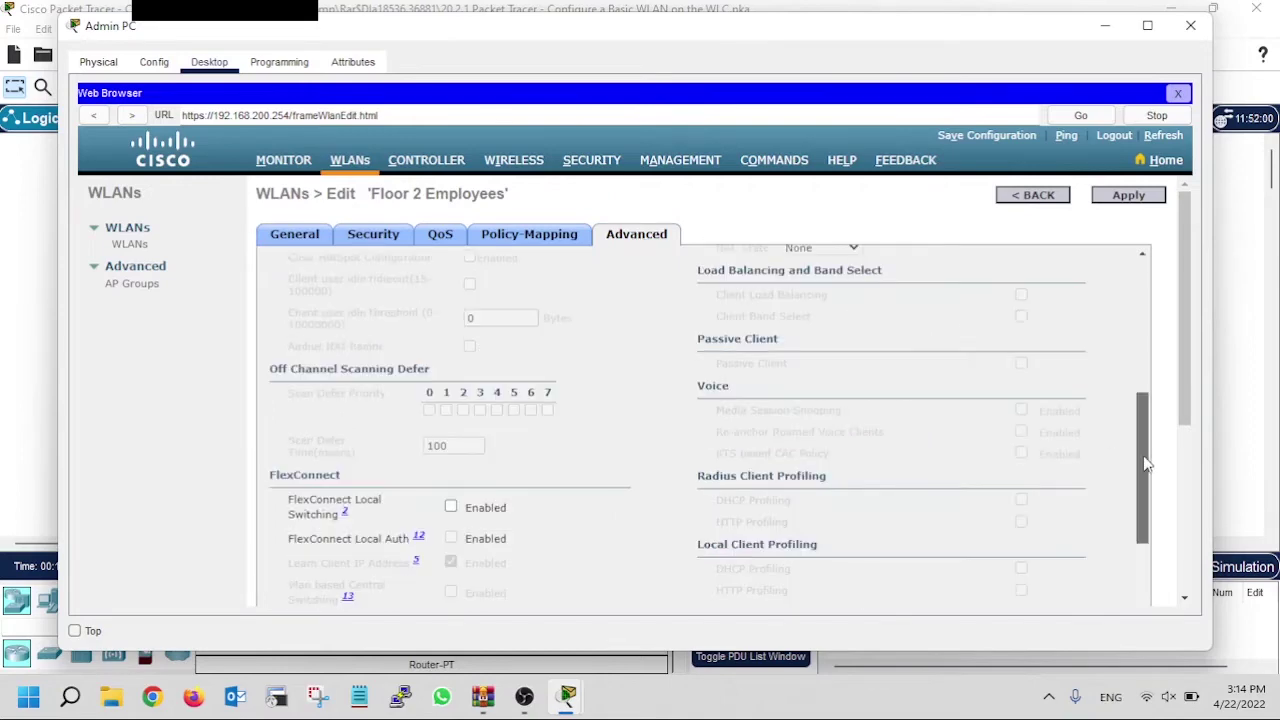
{"action": "left_click_drag", "start_coordinate": [1143, 453], "coordinate": [1145, 509]}
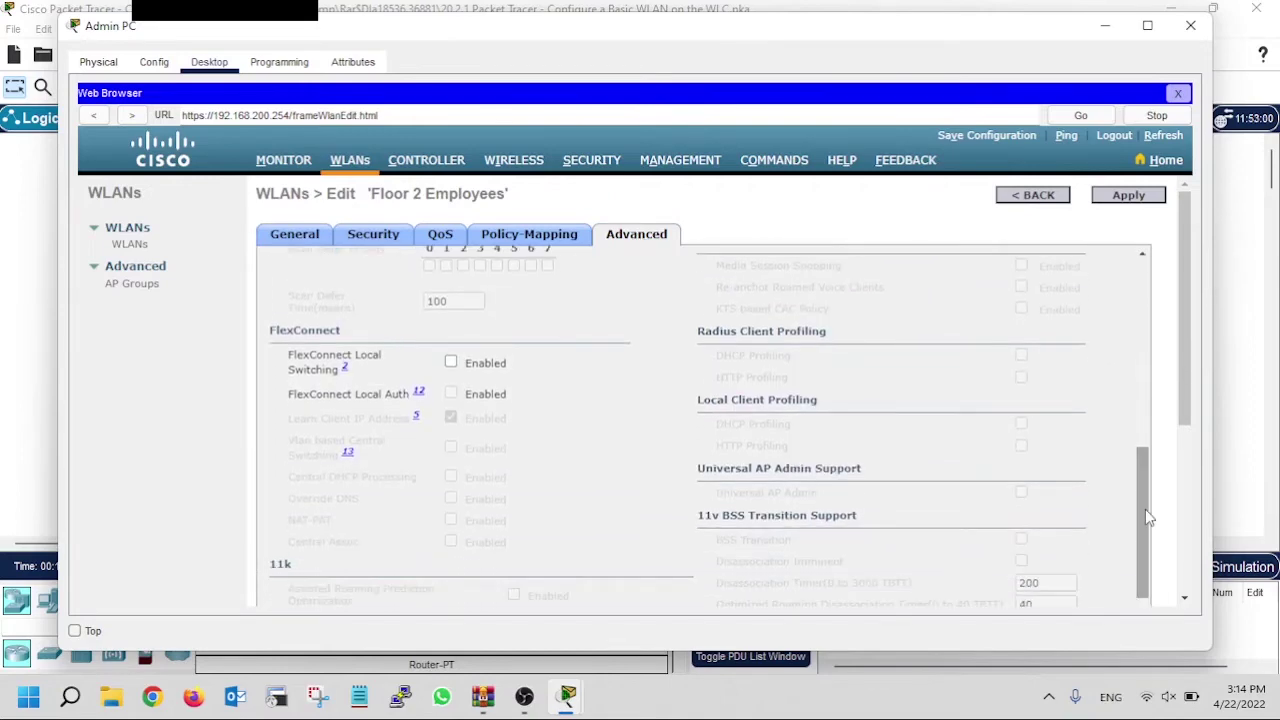
{"action": "left_click", "coordinate": [451, 364]}
{"action": "left_click", "coordinate": [1128, 198]}
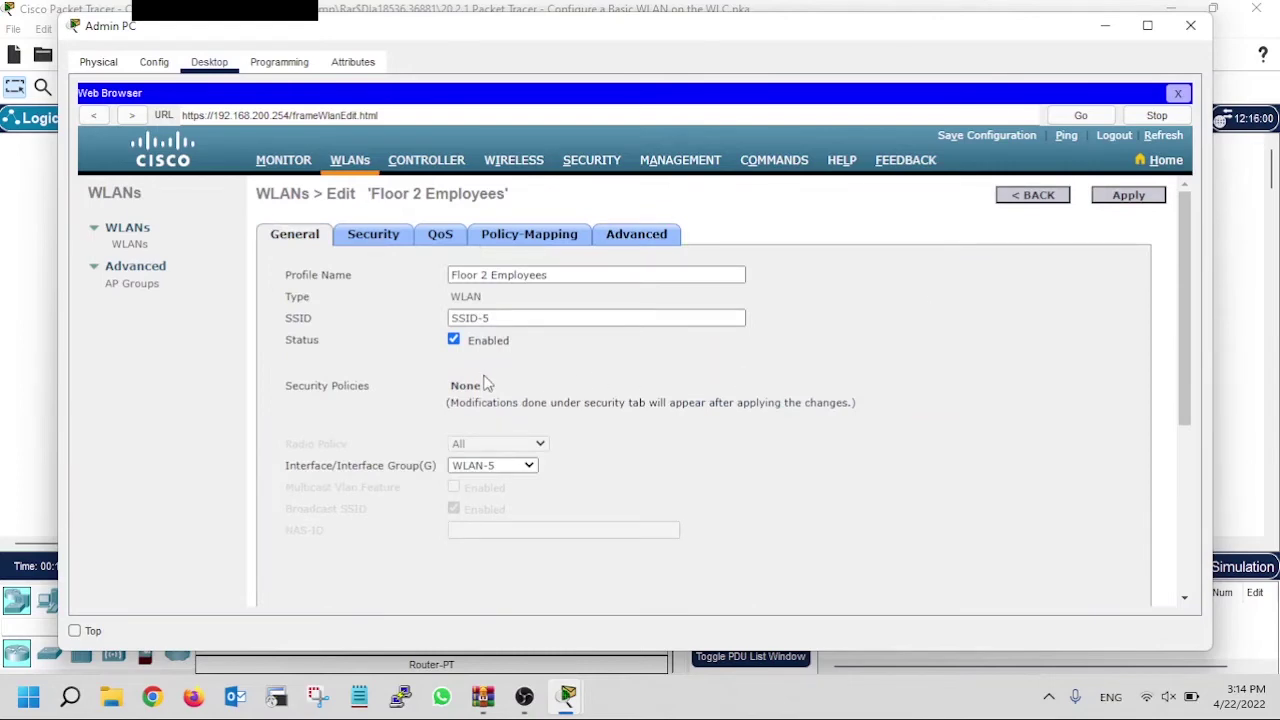
Set the WLAN's Layer 2 security to WPA+WPA2 and enable the WPA2 policy
{"action": "left_click", "coordinate": [373, 238]}
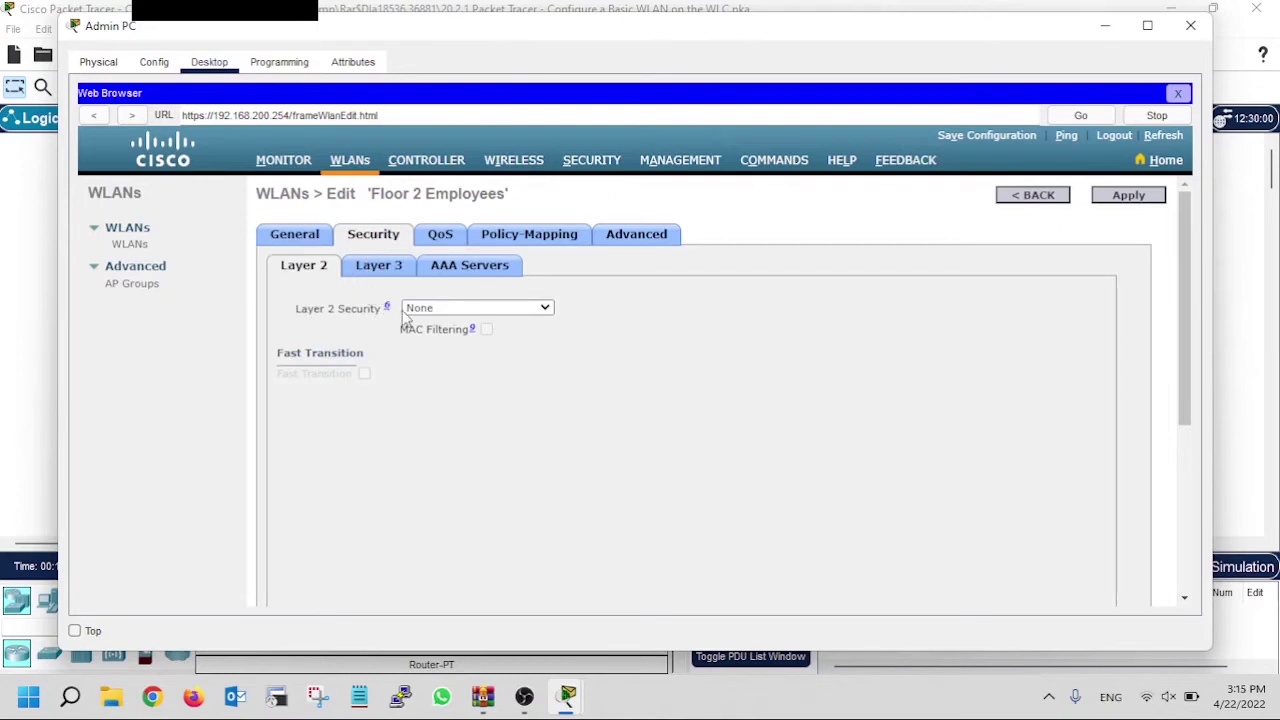
{"action": "left_click", "coordinate": [542, 311]}
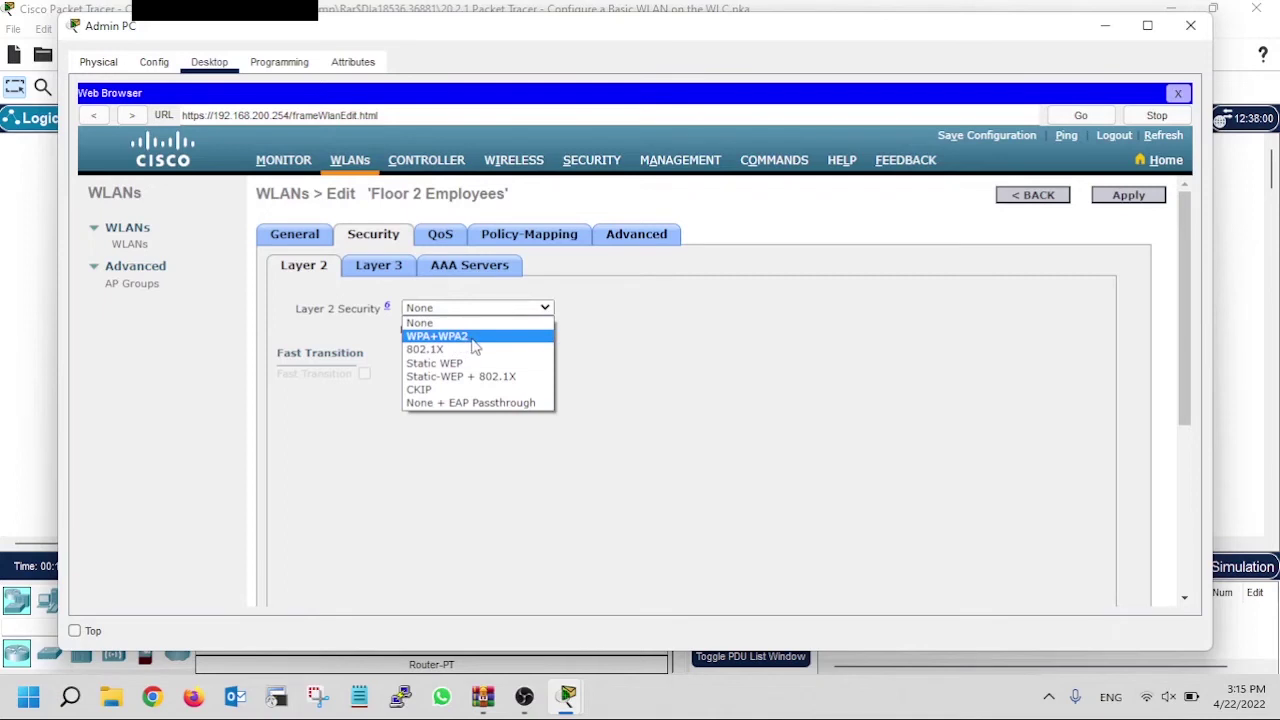
{"action": "left_click", "coordinate": [474, 340]}
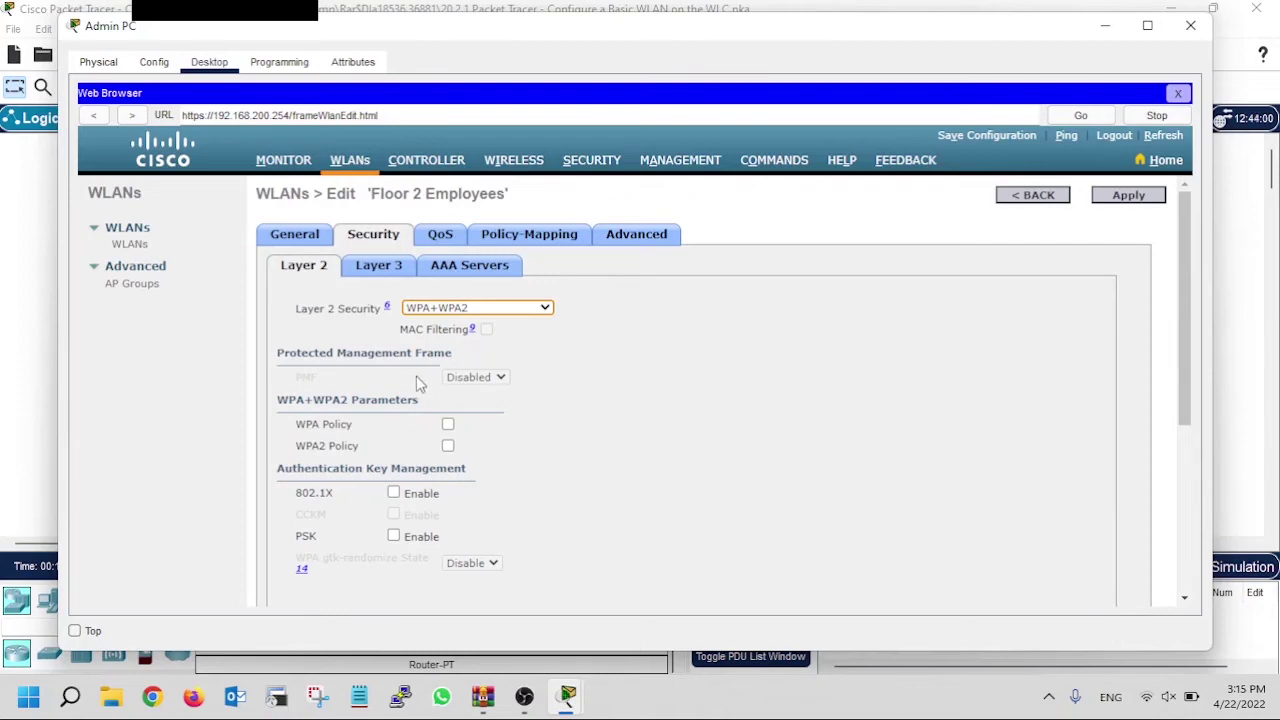
{"action": "left_click", "coordinate": [448, 447]}
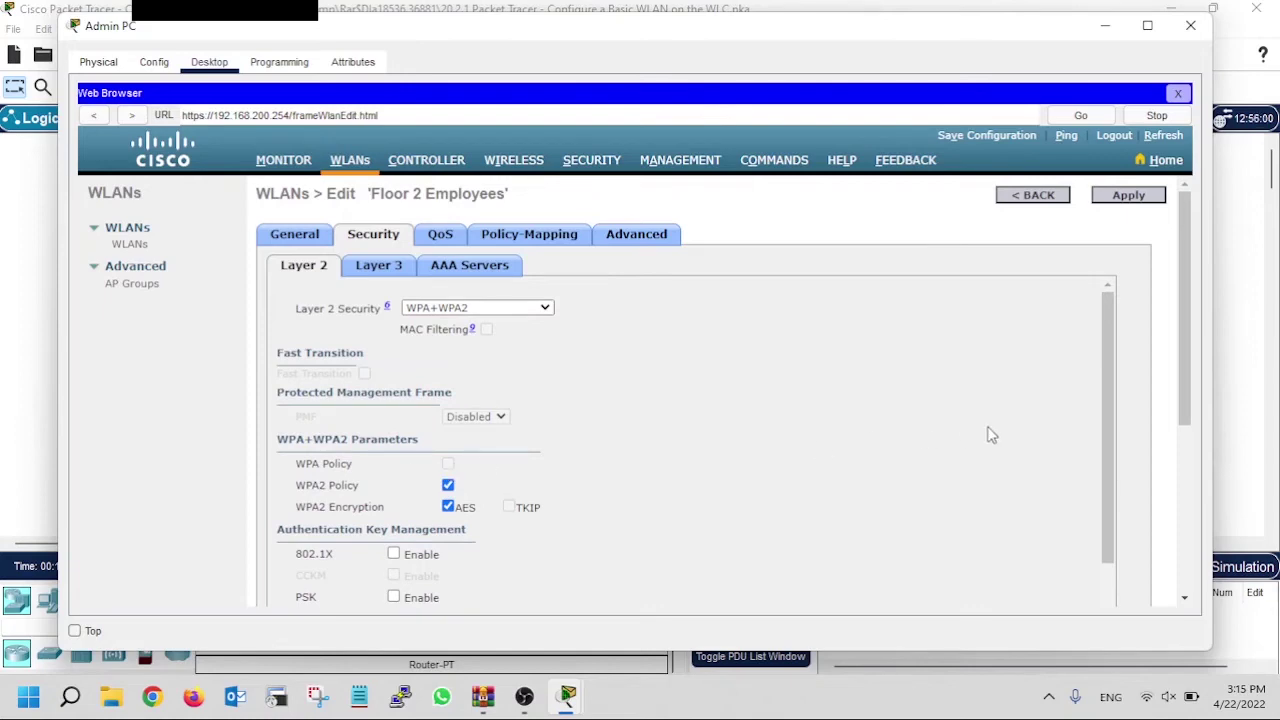
Enable PSK authentication key management, enter the pre-shared key in ASCII format, and apply and confirm the WLAN security changes
{"action": "left_click_drag", "start_coordinate": [1112, 417], "coordinate": [1108, 505]}
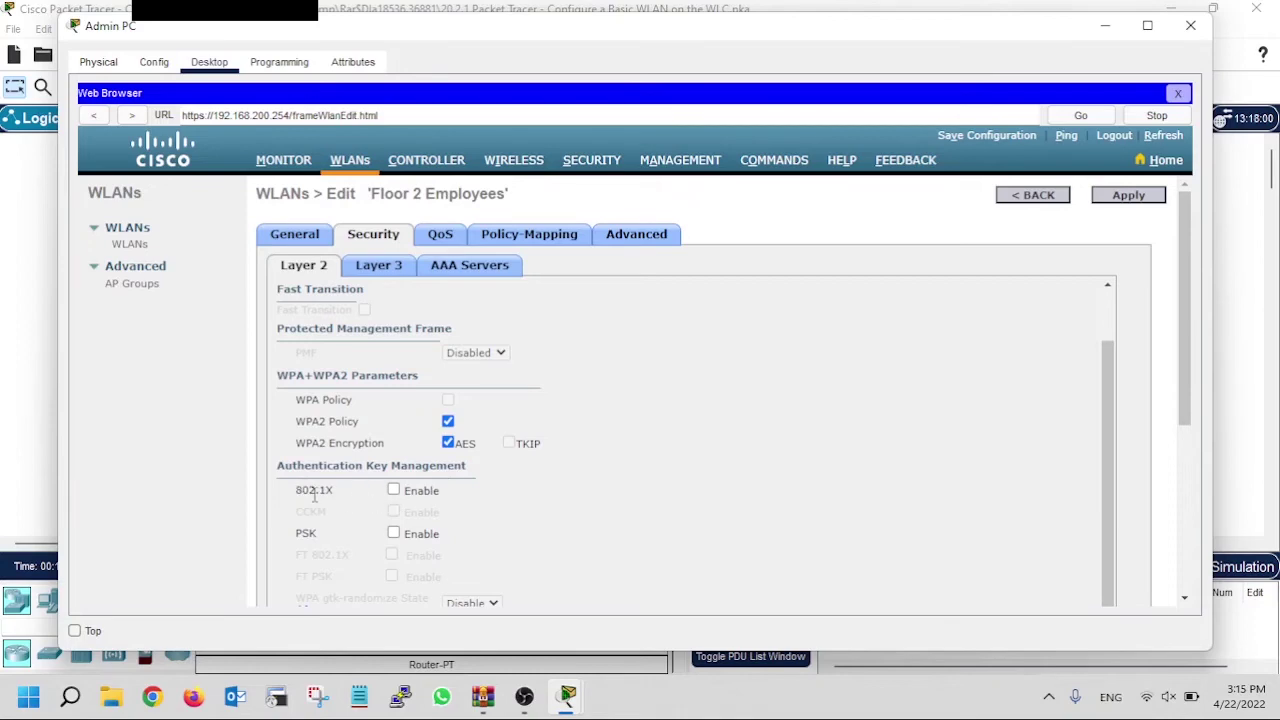
{"action": "left_click_drag", "start_coordinate": [293, 497], "coordinate": [337, 497]}
{"action": "left_click", "coordinate": [366, 544]}
{"action": "left_click", "coordinate": [394, 534]}
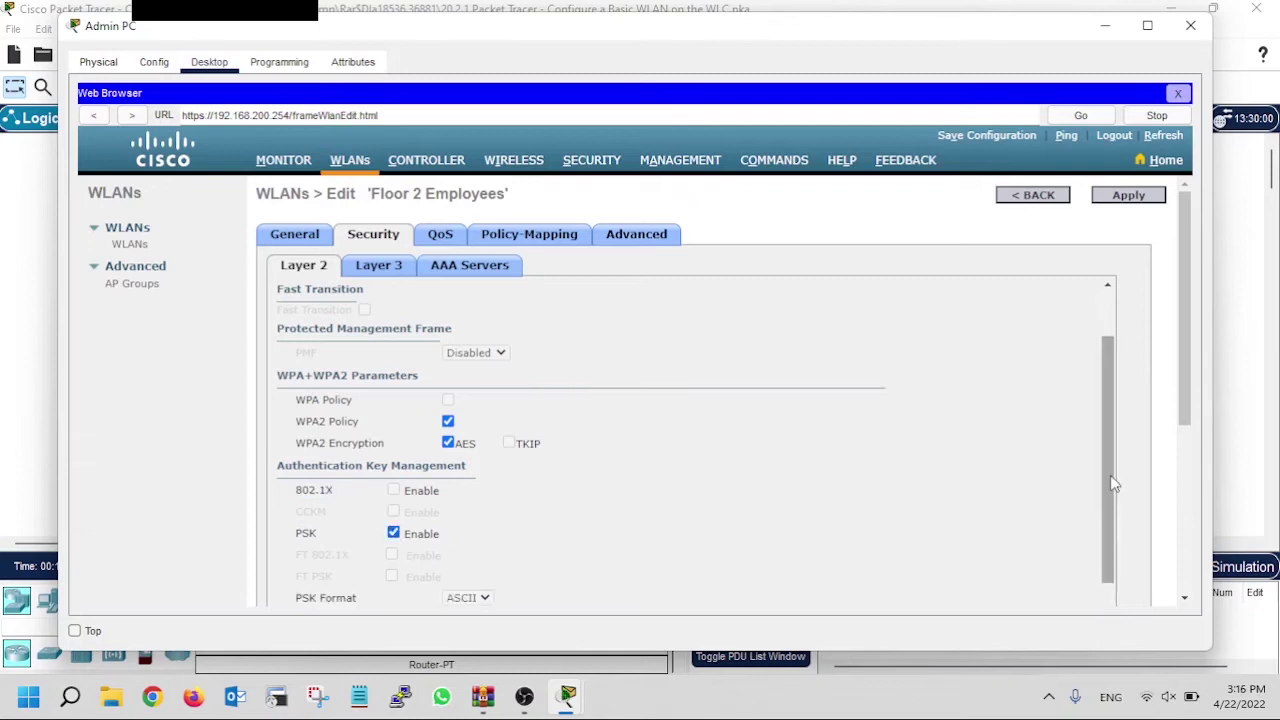
{"action": "left_click_drag", "start_coordinate": [1110, 514], "coordinate": [1108, 543]}
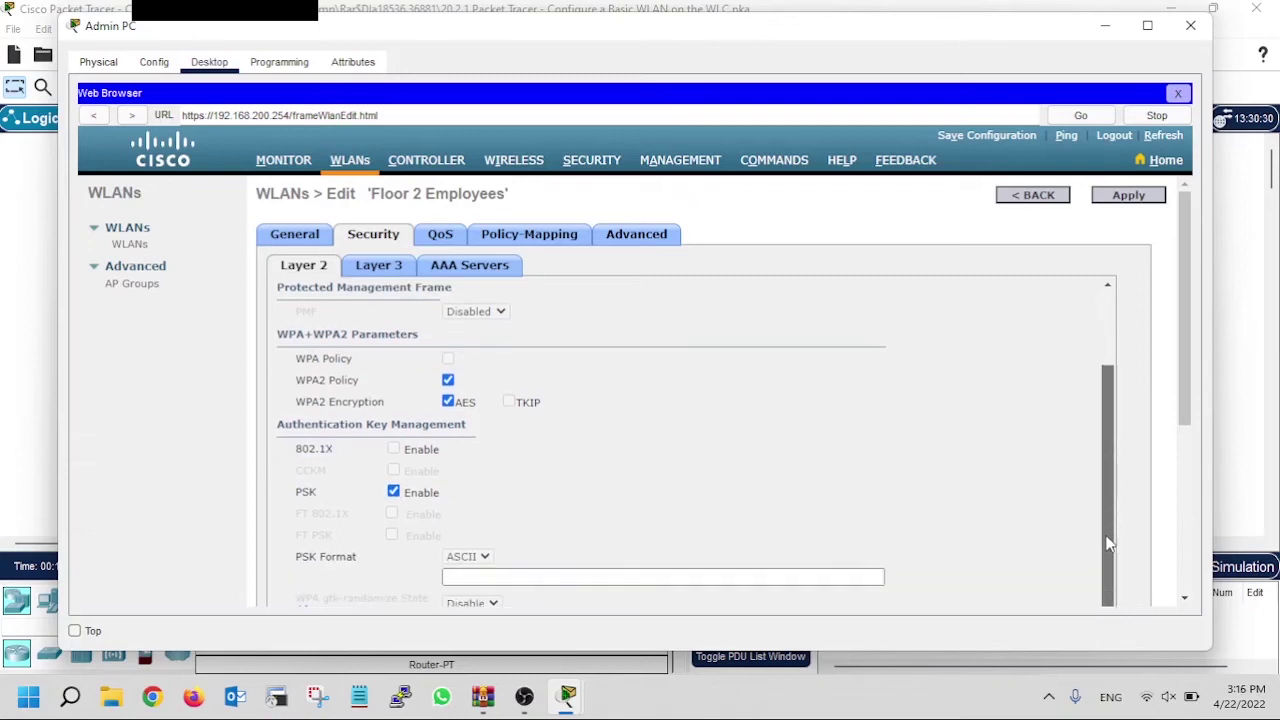
{"action": "left_click", "coordinate": [536, 577]}
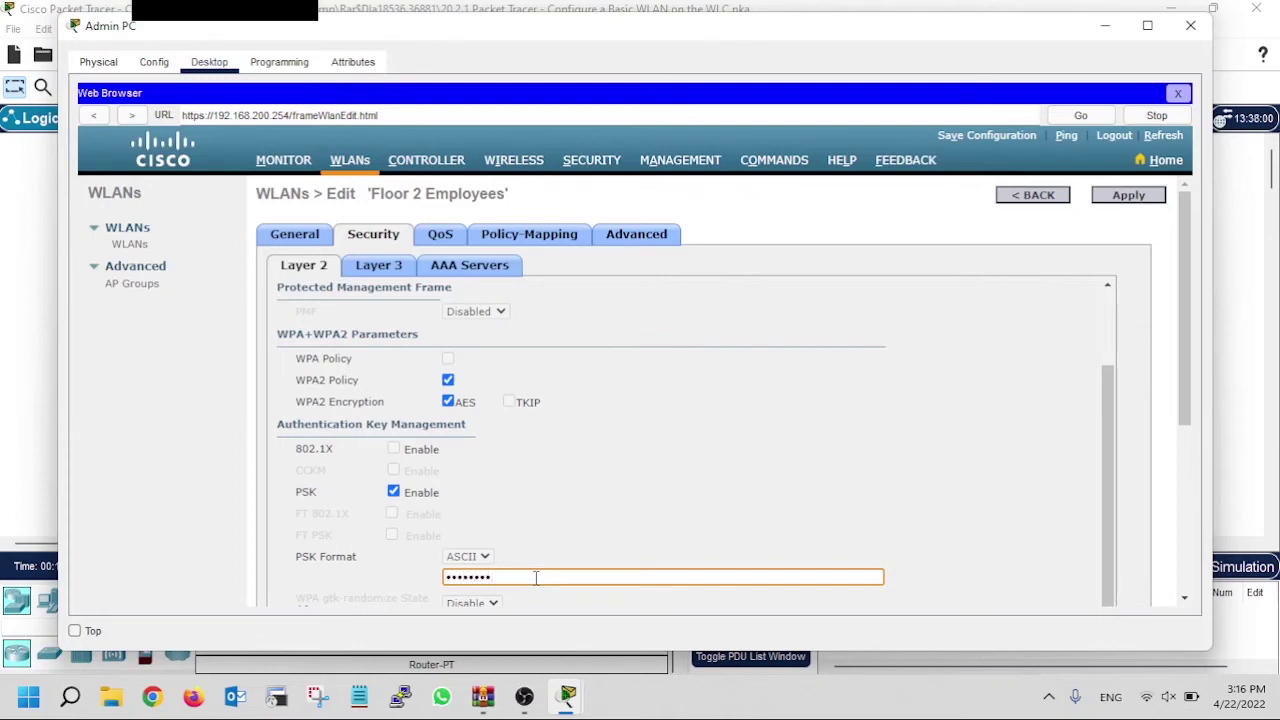
{"action": "left_click", "coordinate": [1126, 197]}
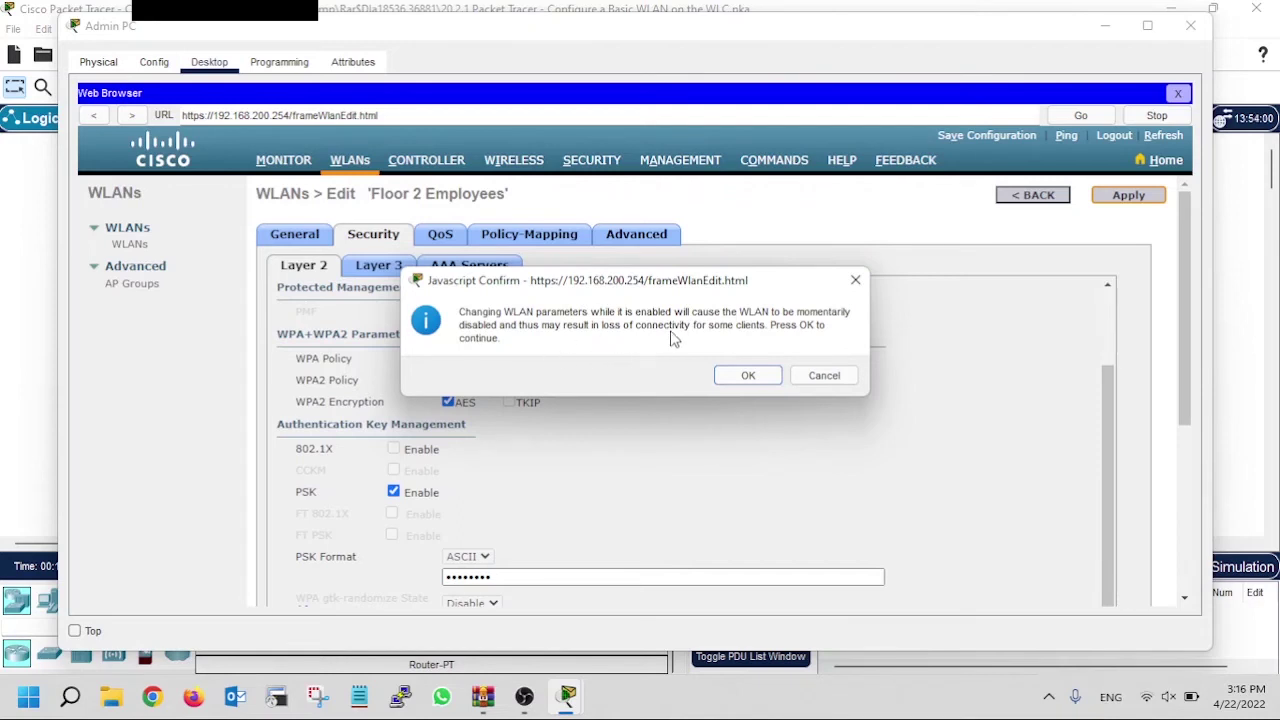
{"action": "left_click", "coordinate": [742, 377]}
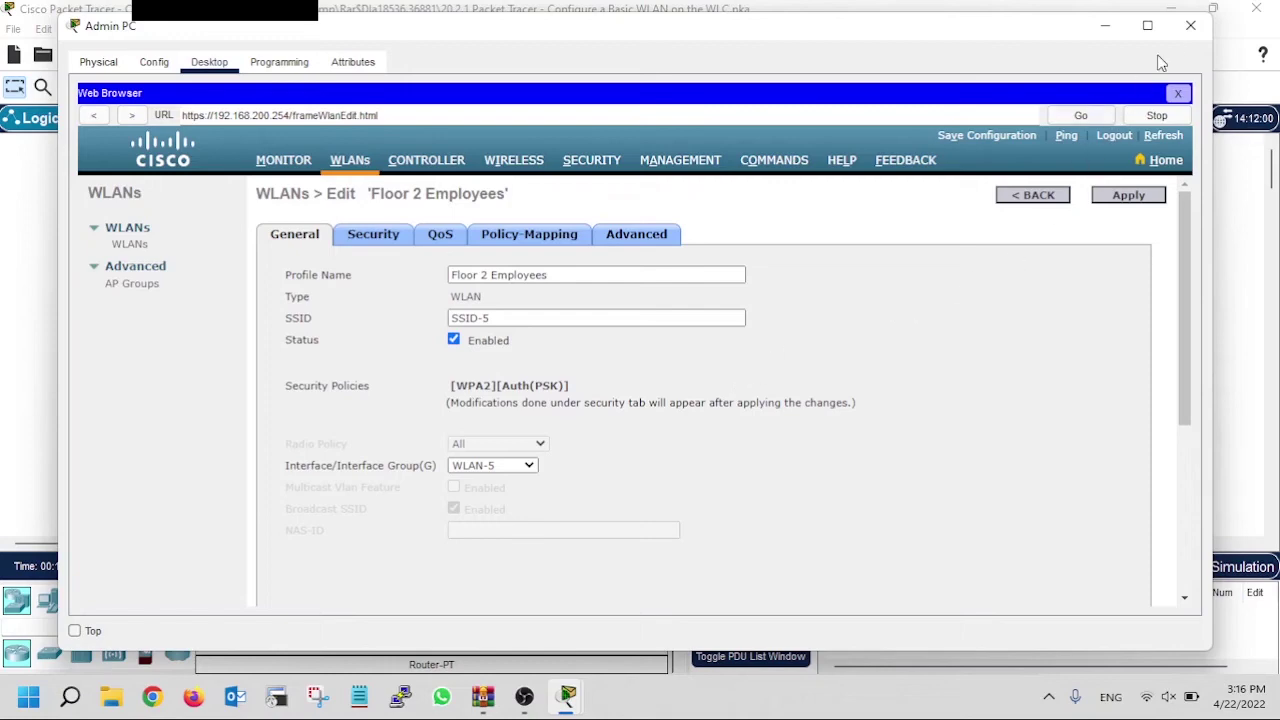
Close the Admin PC window and open PC Wireless on the Wireless Host, keeping the topology in view
{"action": "left_click", "coordinate": [1190, 27]}
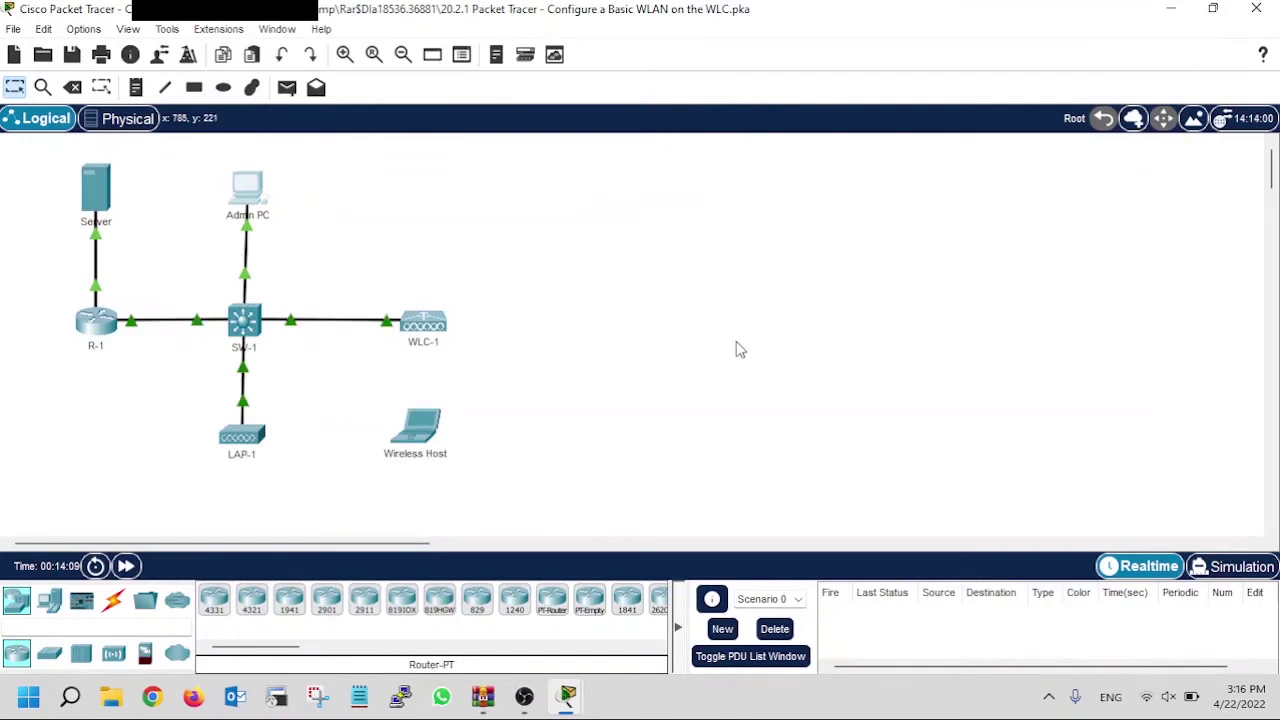
{"action": "left_click", "coordinate": [418, 433]}
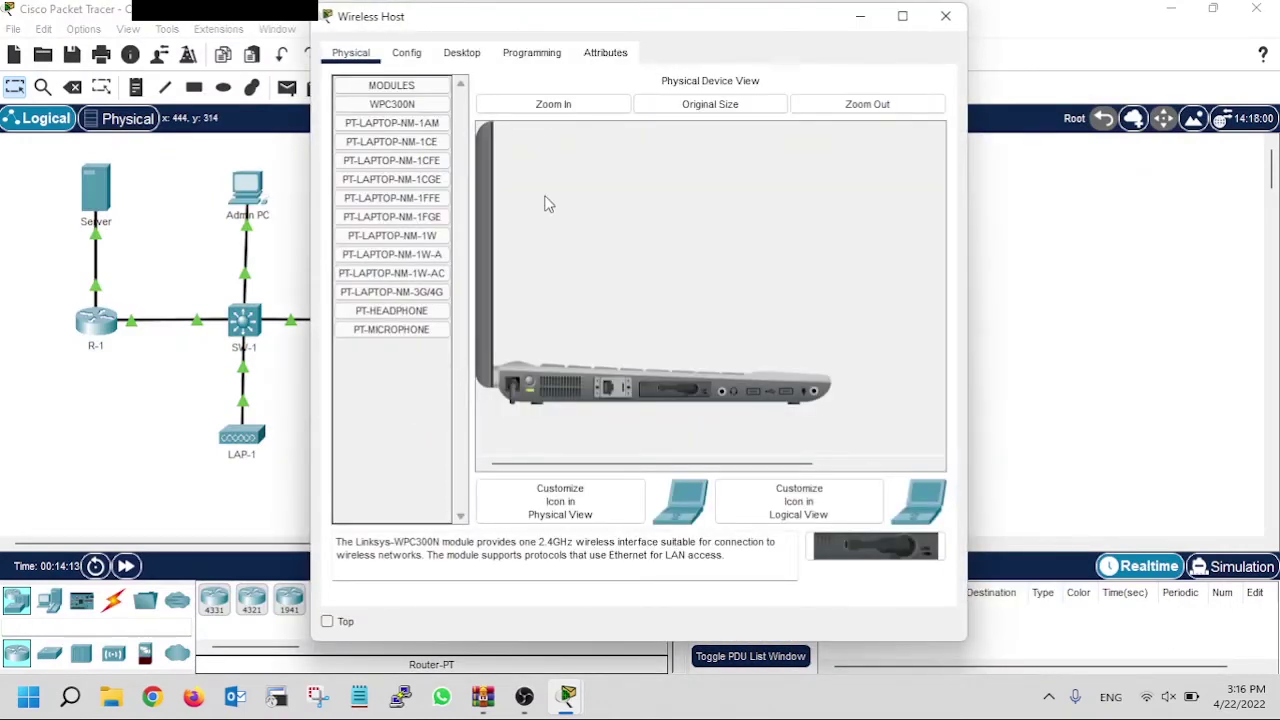
{"action": "left_click", "coordinate": [462, 55]}
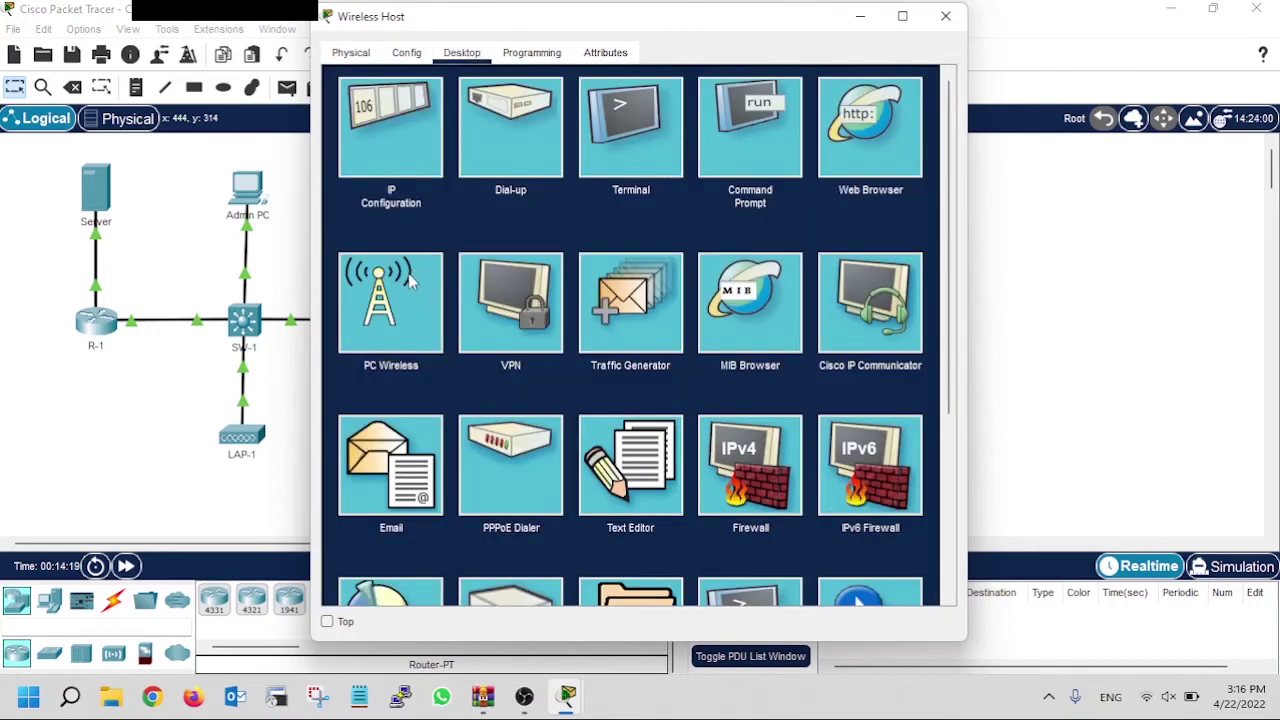
{"action": "left_click", "coordinate": [392, 330]}
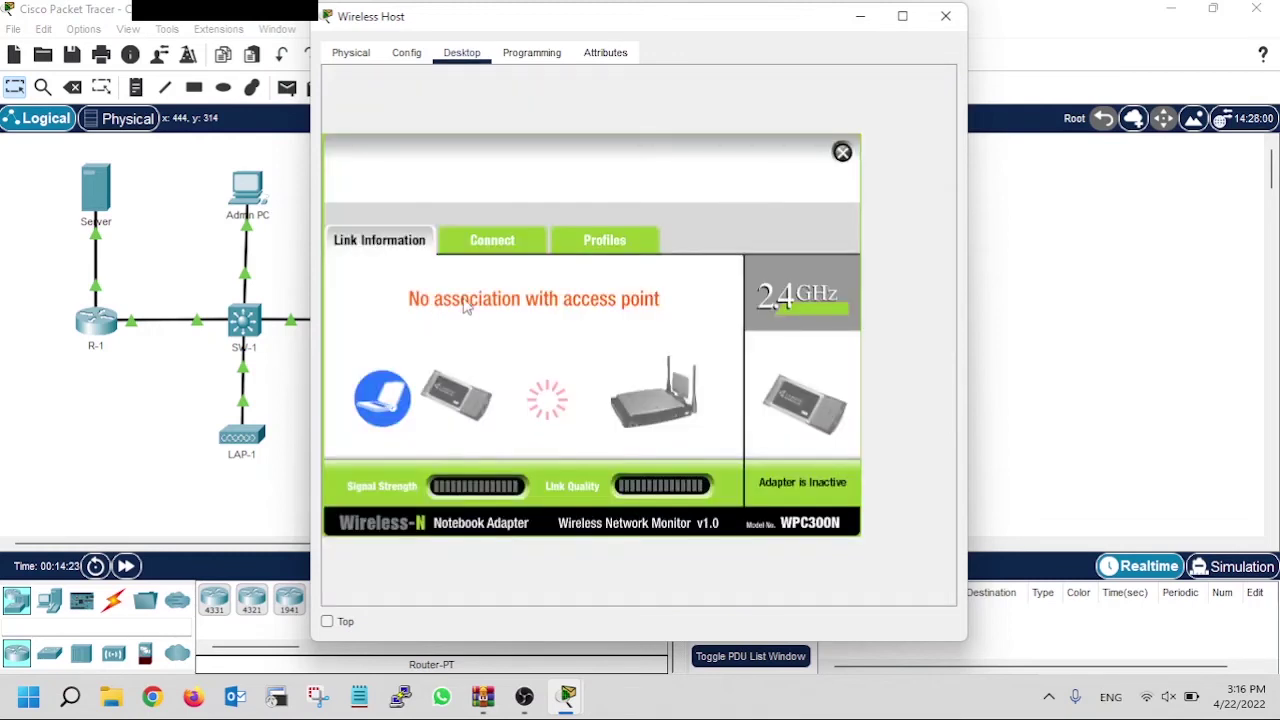
{"action": "left_click_drag", "start_coordinate": [620, 17], "coordinate": [864, 22]}
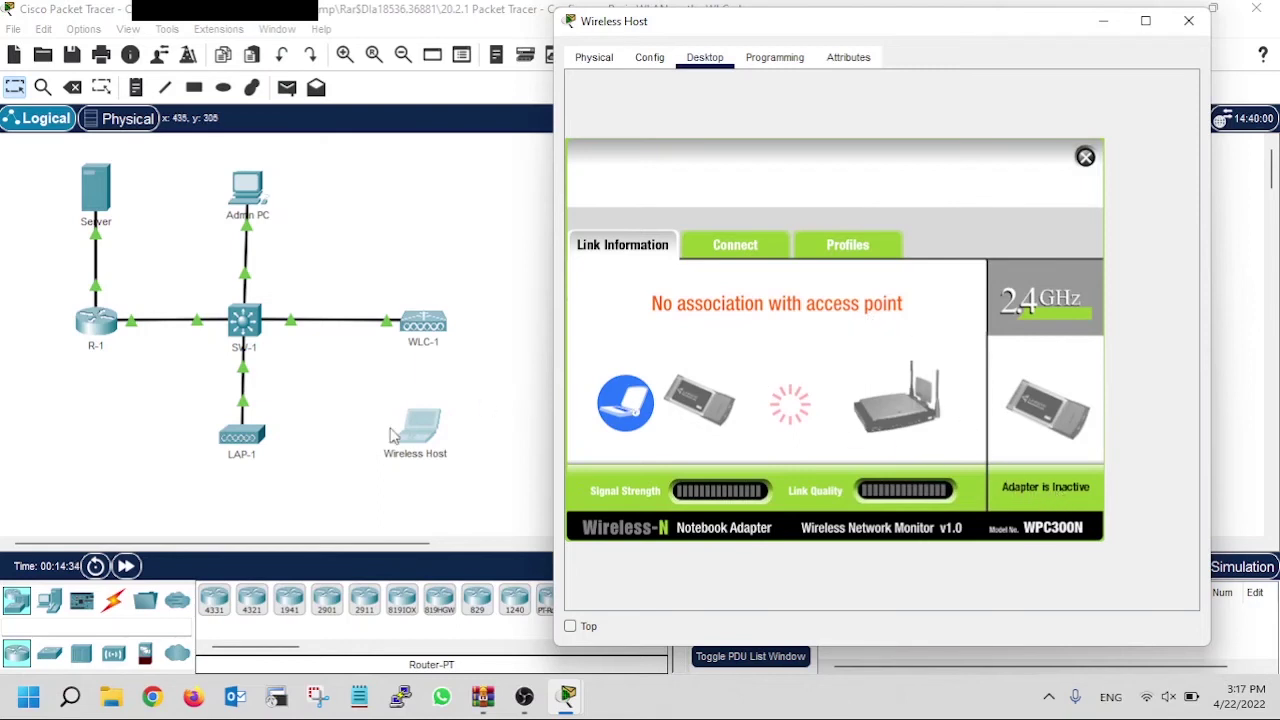
Connect the Wireless Host to the SSID-5 network using WPA2-Personal security and the pre-shared key
{"action": "left_click", "coordinate": [741, 251]}
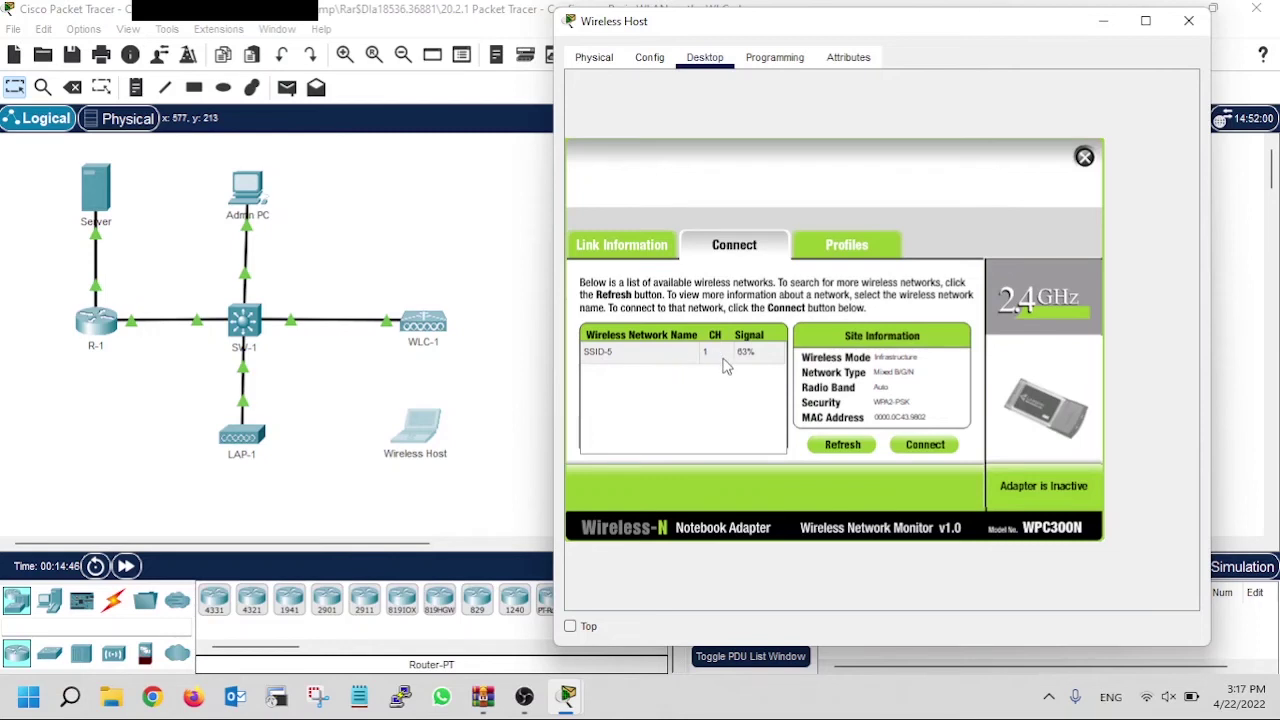
{"action": "left_click", "coordinate": [925, 446]}
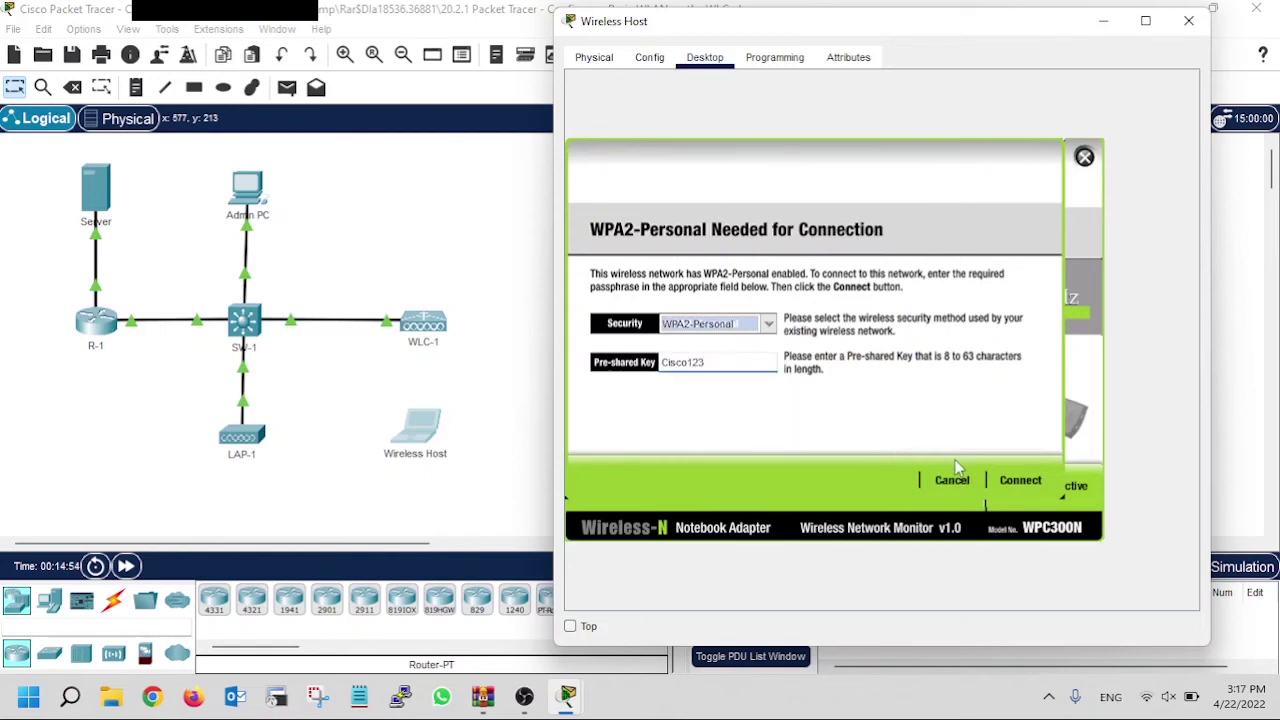
{"action": "left_click", "coordinate": [1020, 482]}
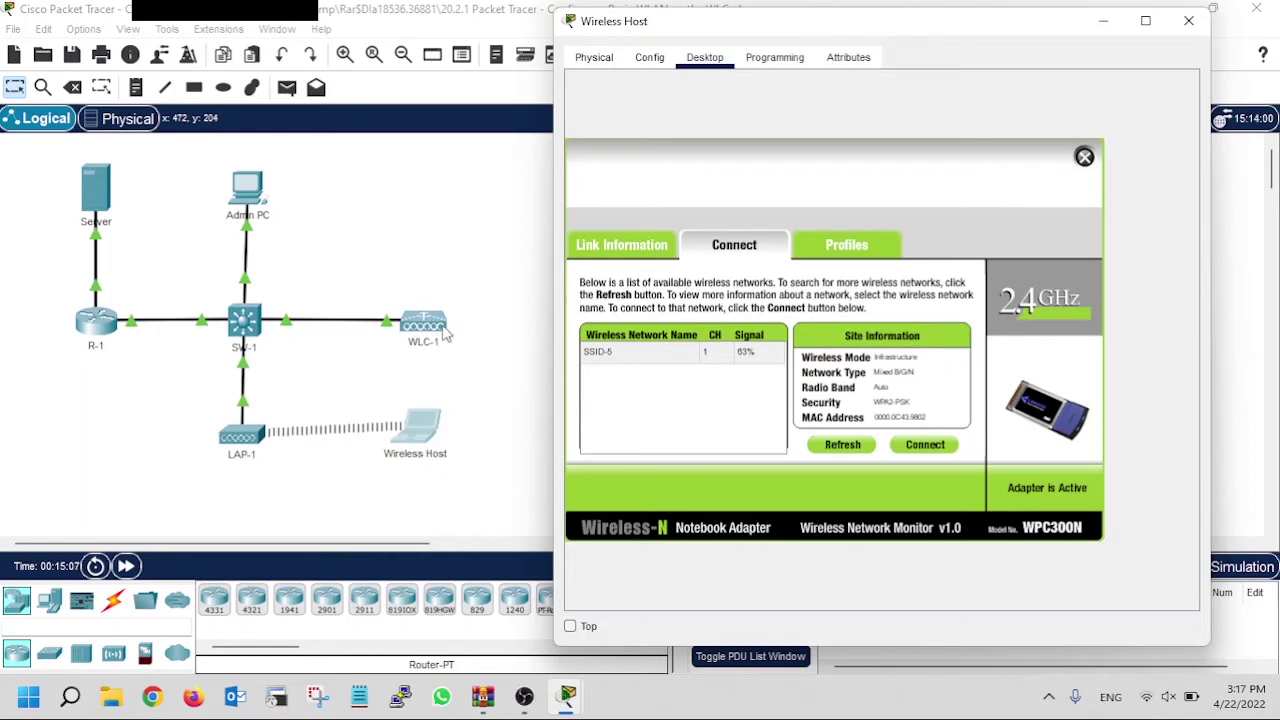
Check the Wireless Host's link information and detailed wireless network status, including its IP addressing, and close PC Wireless
{"action": "left_click", "coordinate": [622, 249]}
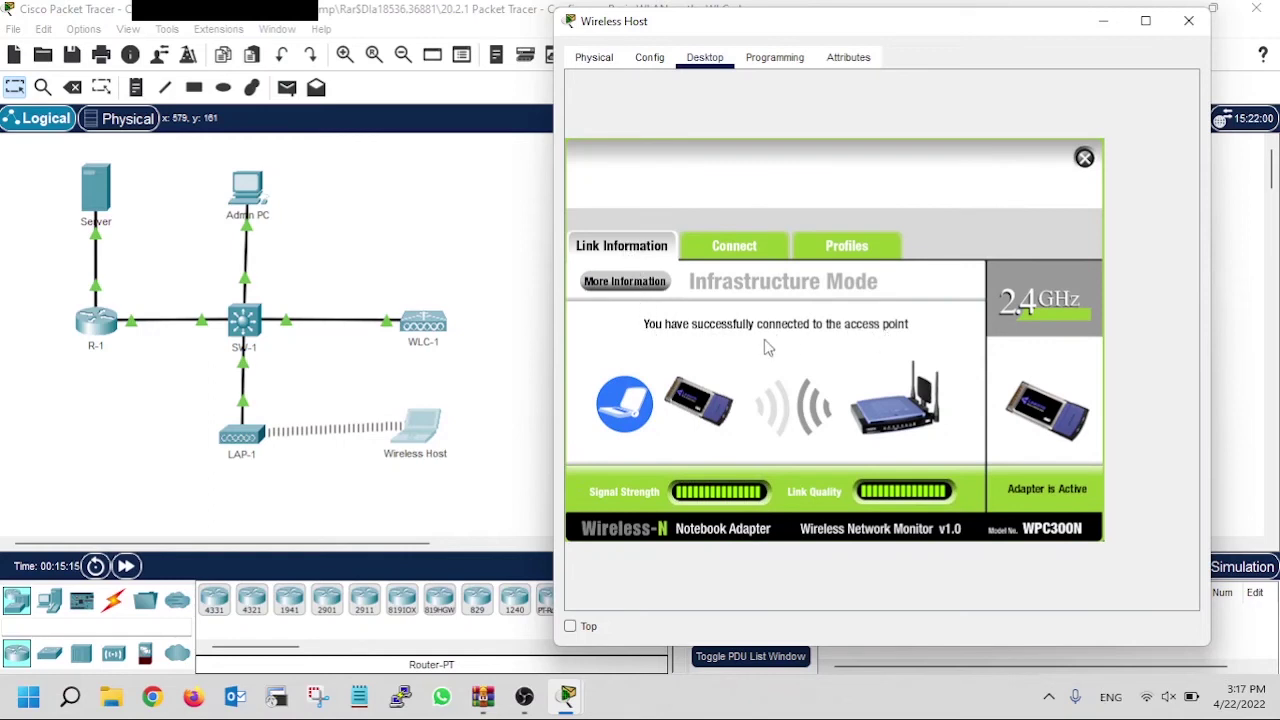
{"action": "left_click", "coordinate": [620, 282]}
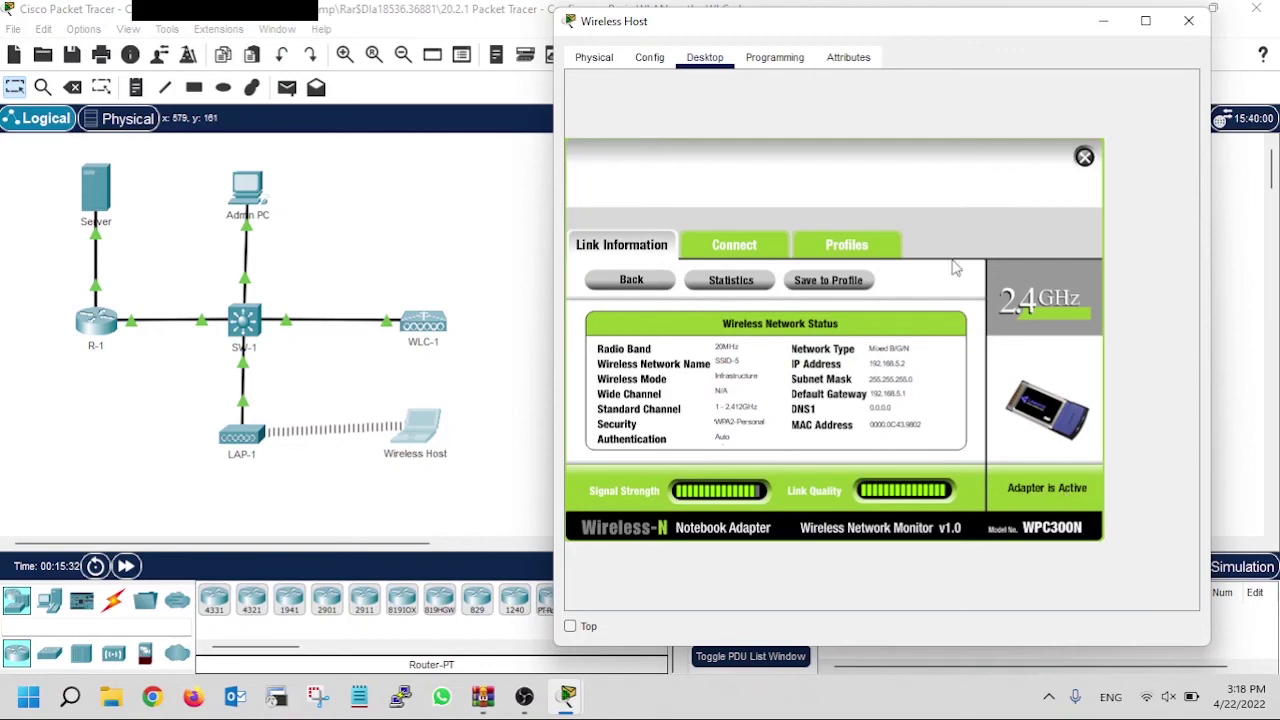
{"action": "left_click", "coordinate": [1085, 158]}
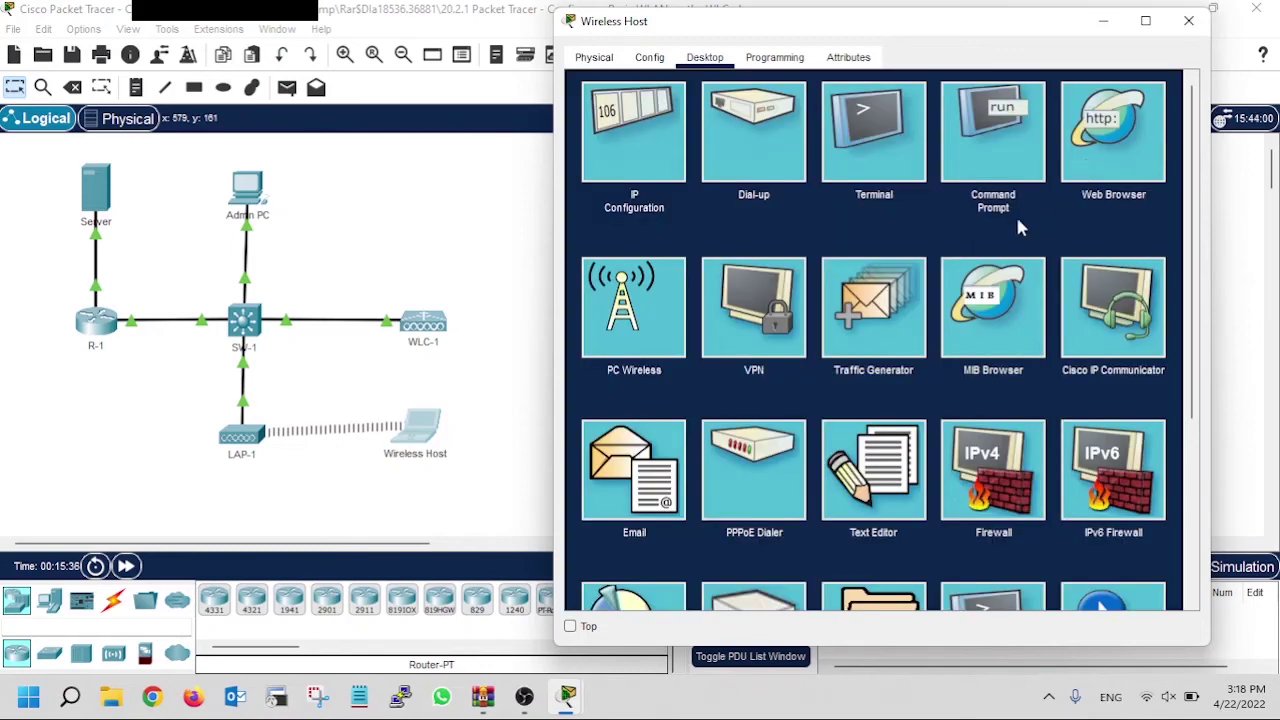
Open the Wireless Host's command prompt and copy the IPv4 address from the Server's FastEthernet0 configuration
{"action": "left_click", "coordinate": [984, 145]}
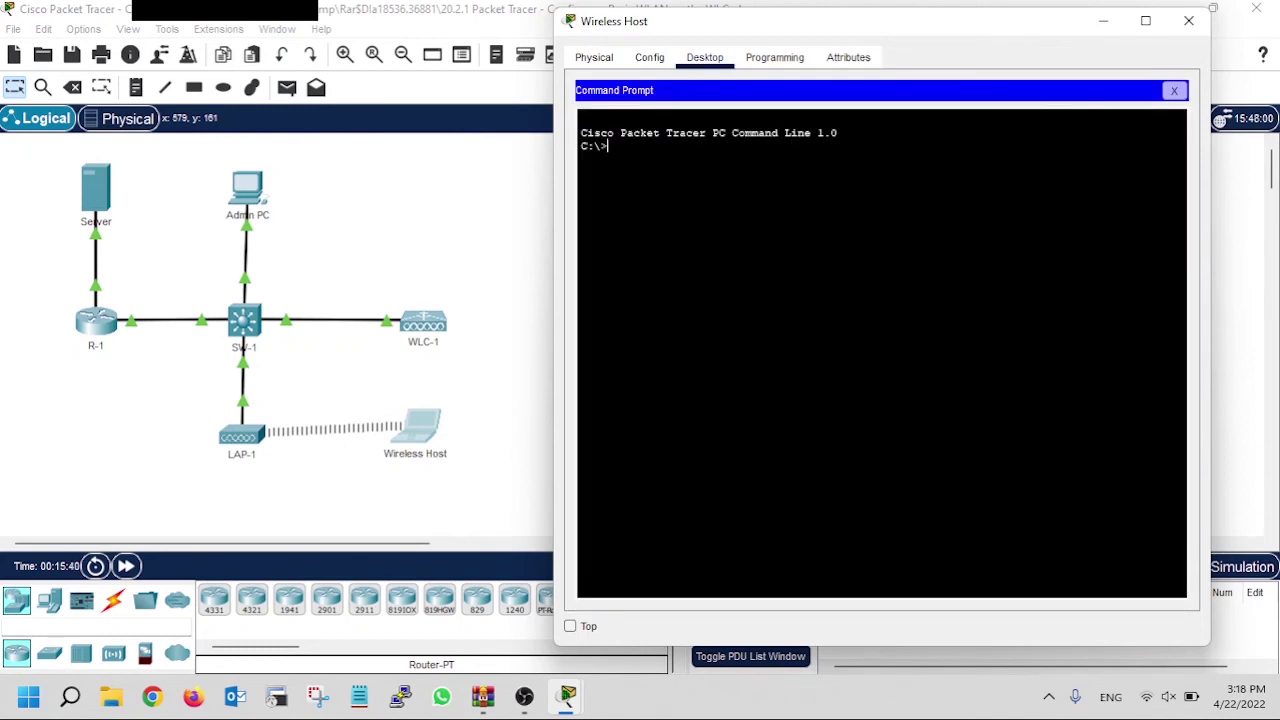
{"action": "left_click", "coordinate": [99, 193]}
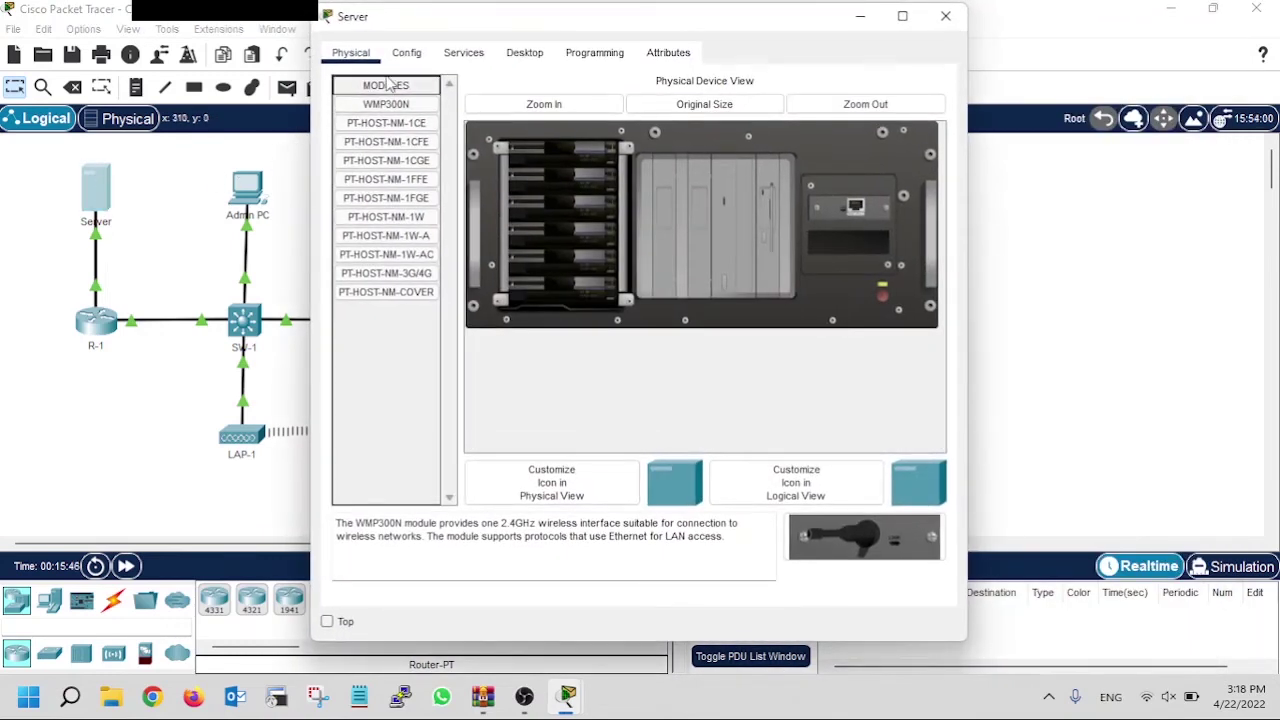
{"action": "left_click", "coordinate": [408, 55]}
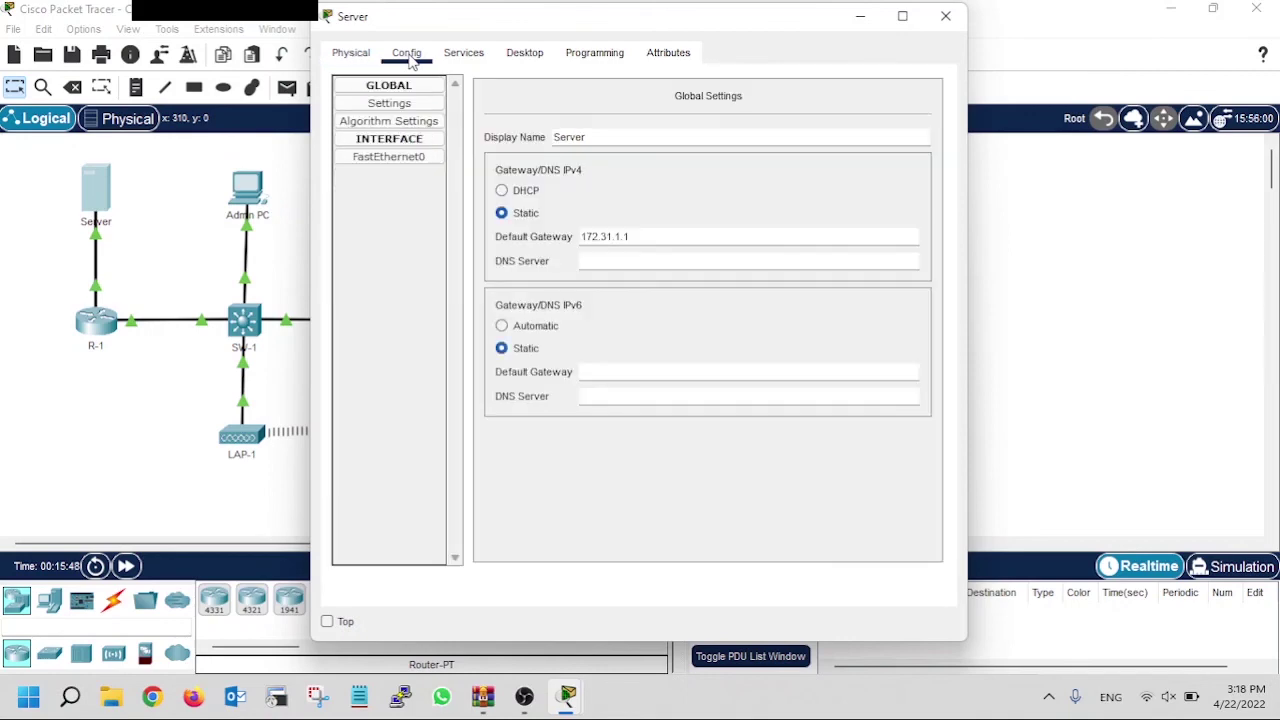
{"action": "left_click", "coordinate": [402, 160]}
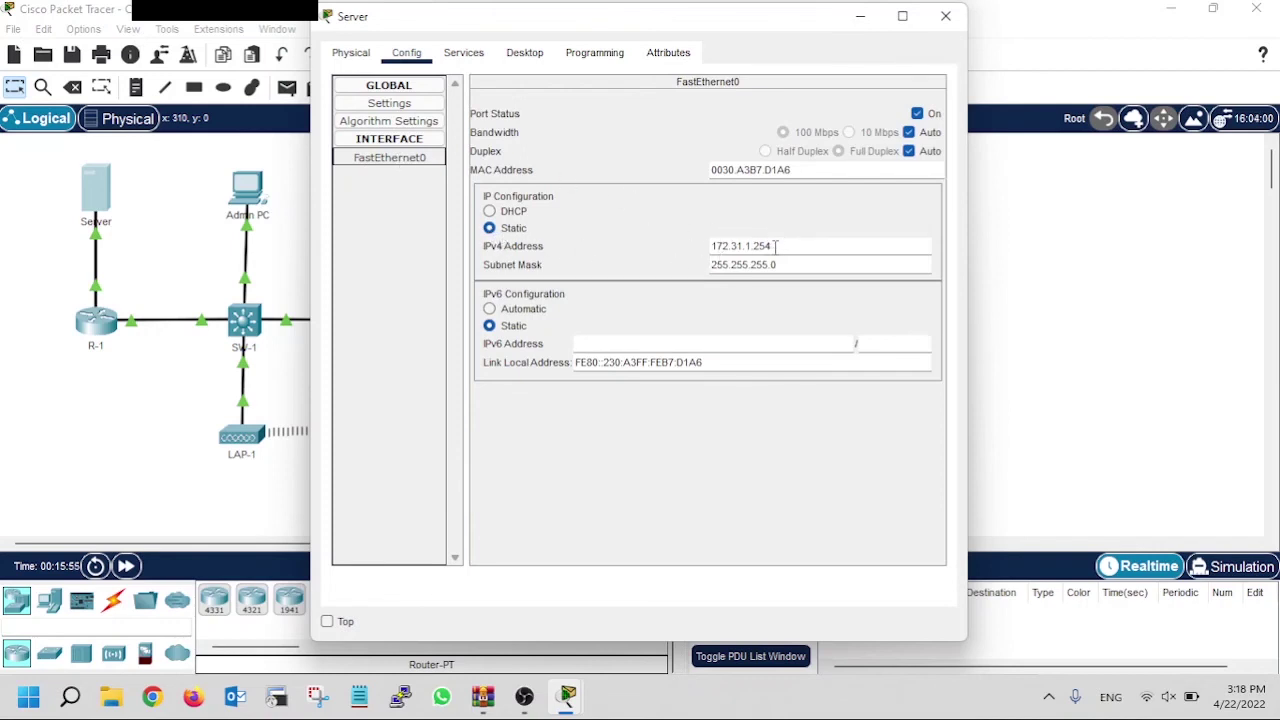
{"action": "left_click_drag", "start_coordinate": [775, 246], "coordinate": [705, 254]}
{"action": "key", "text": "ctrl+c"}
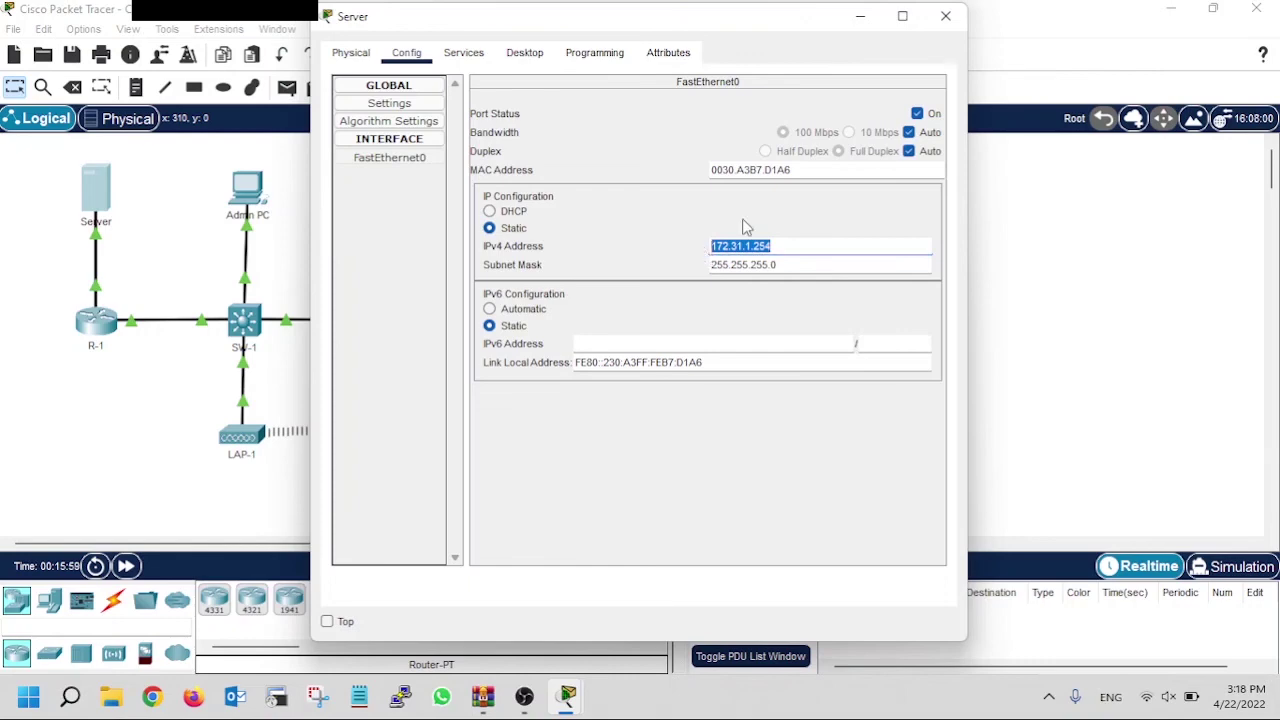
{"action": "left_click", "coordinate": [945, 16]}
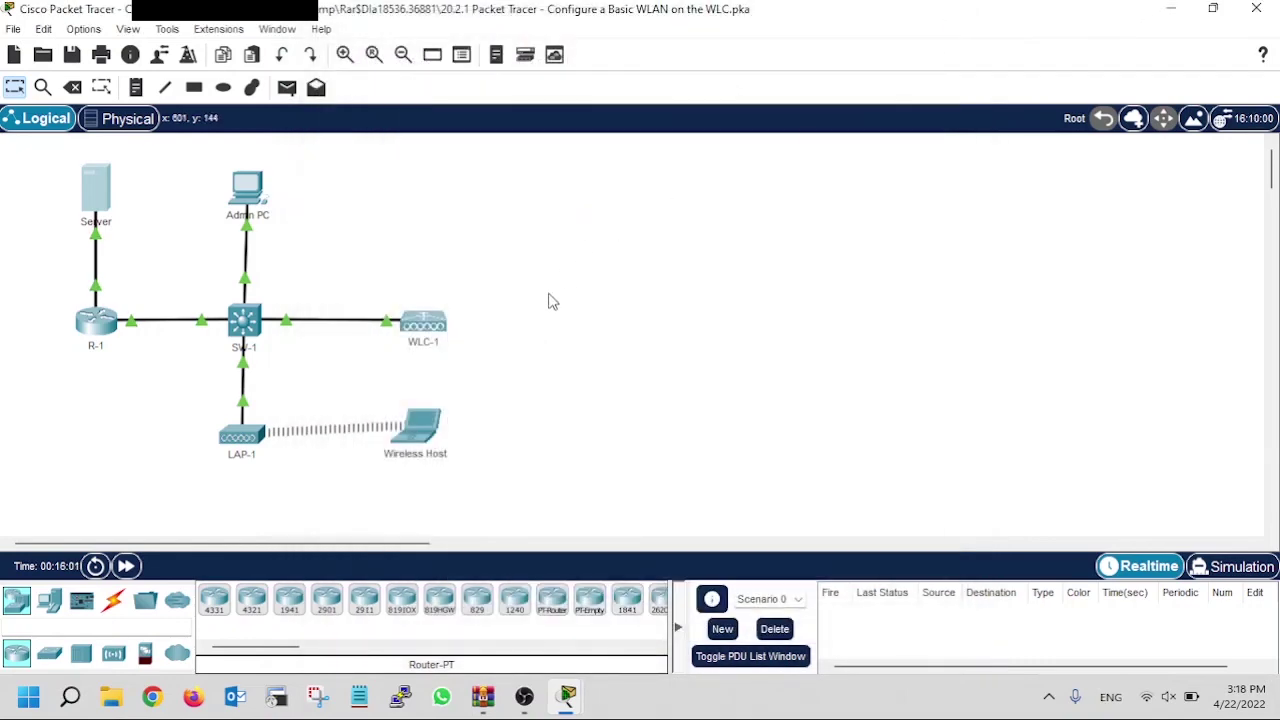
Ping the Server at 172.31.1.254 twice from the Wireless Host's command prompt
{"action": "left_click", "coordinate": [425, 433]}
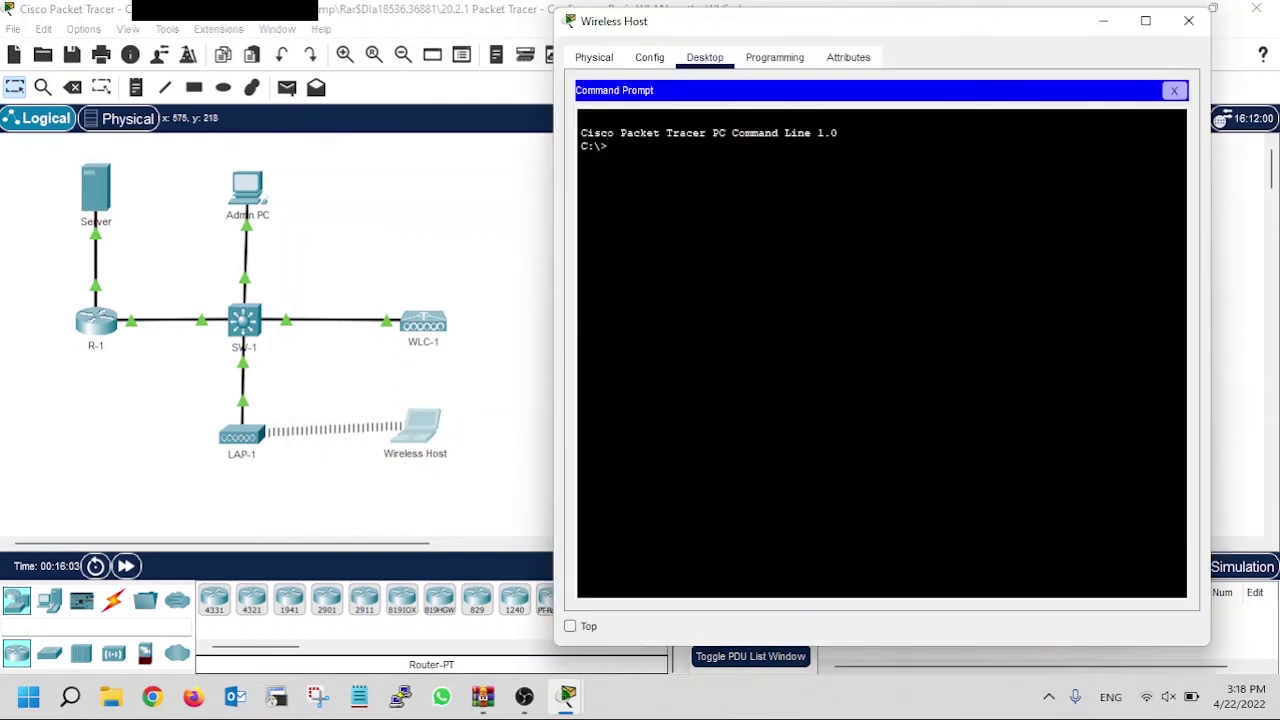
{"action": "type", "text": "ng"}
{"action": "right_click", "coordinate": [716, 165]}
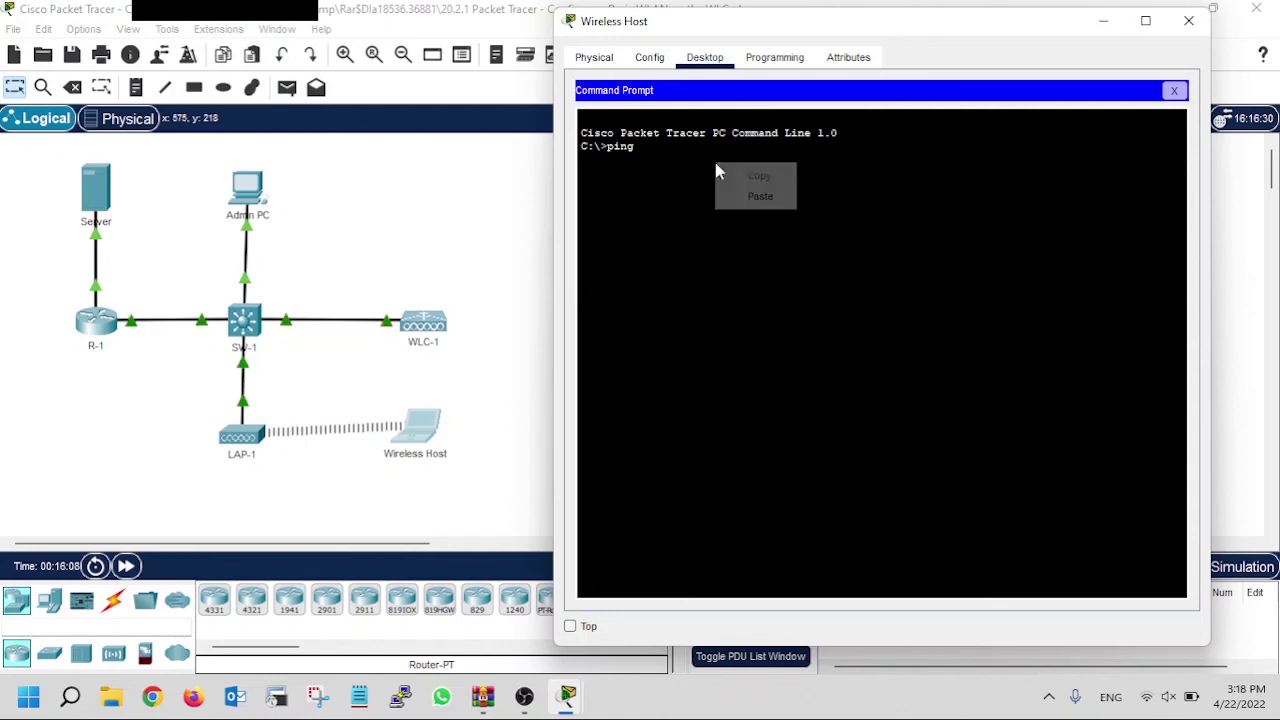
{"action": "left_click", "coordinate": [760, 196]}
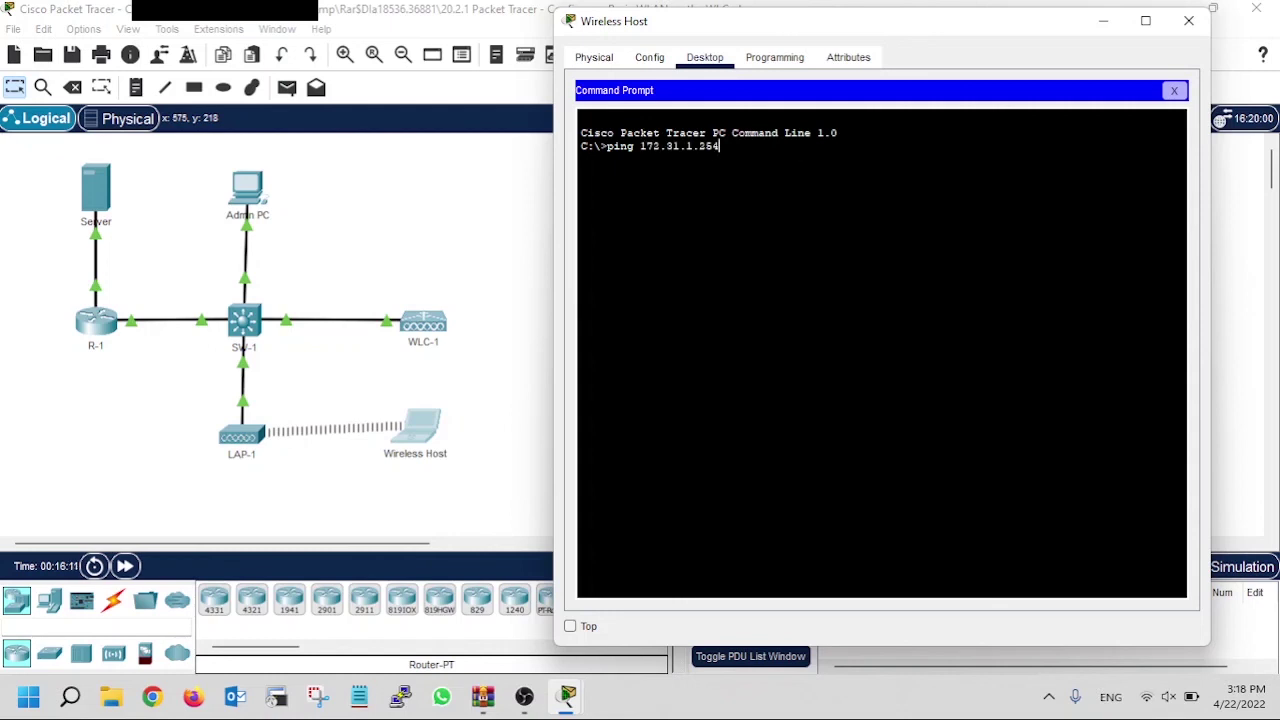
{"action": "key", "text": "Return"}
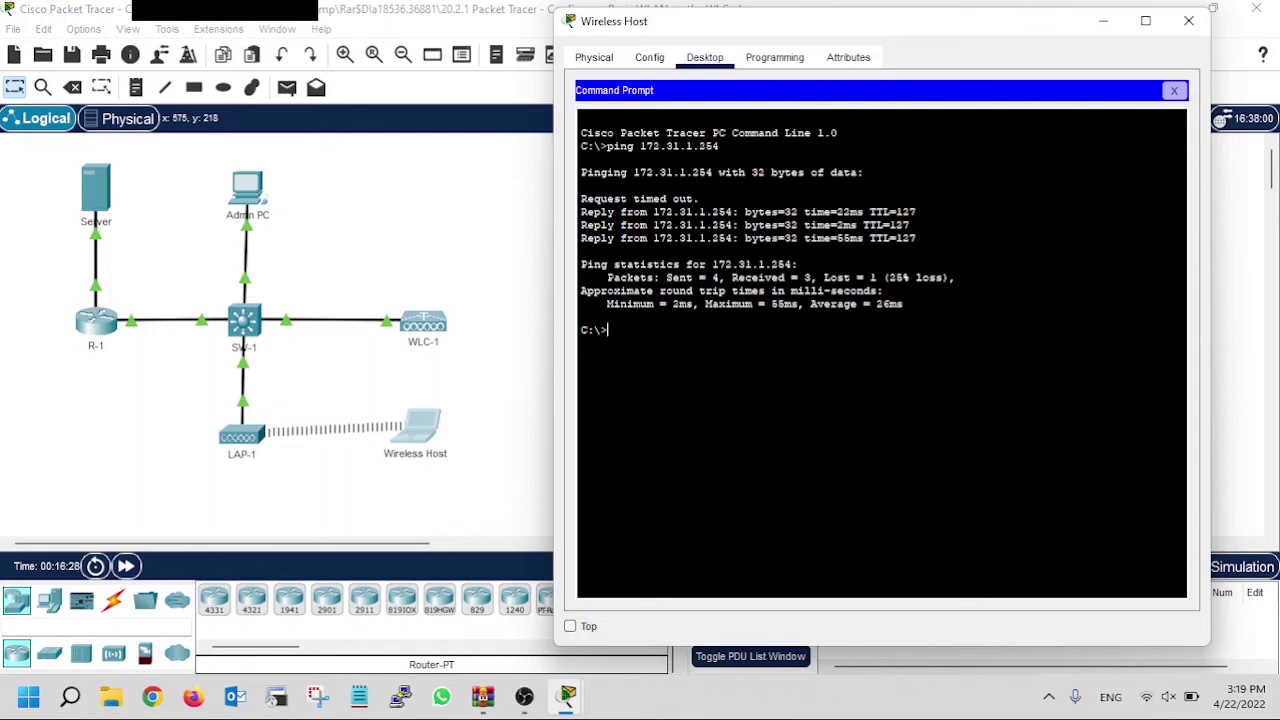
{"action": "key", "text": "Up"}
{"action": "key", "text": "Return"}
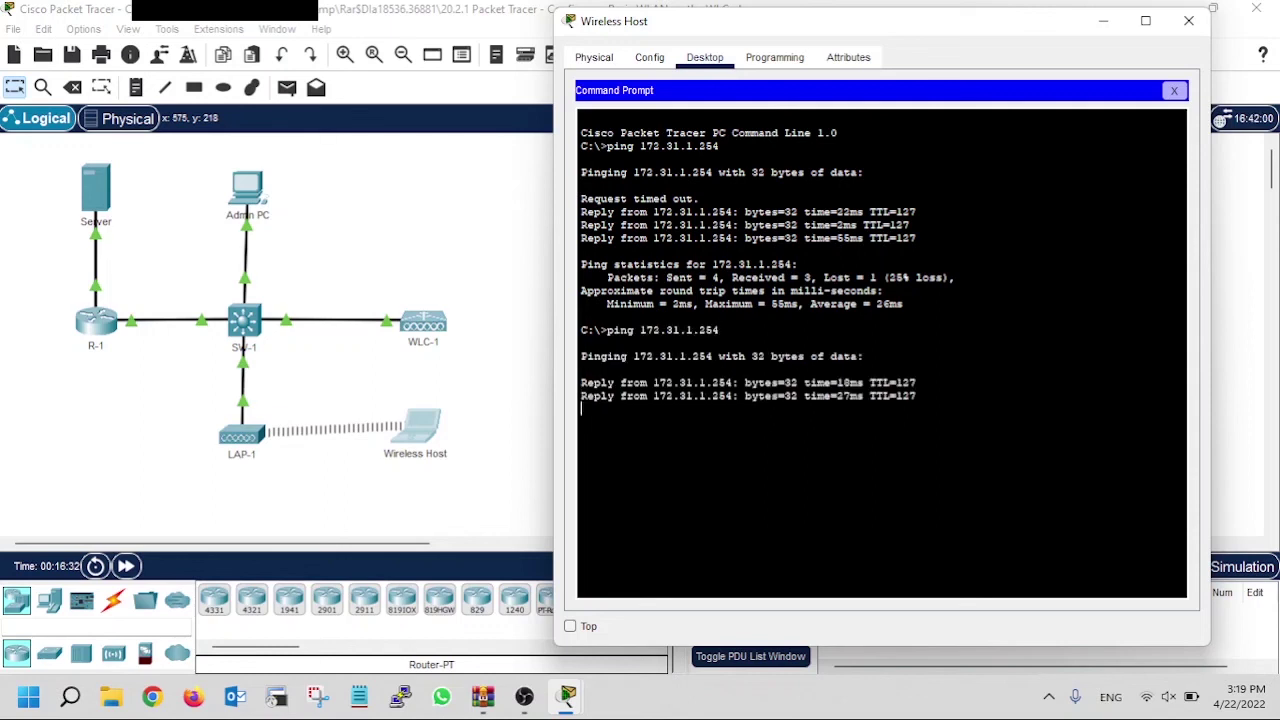